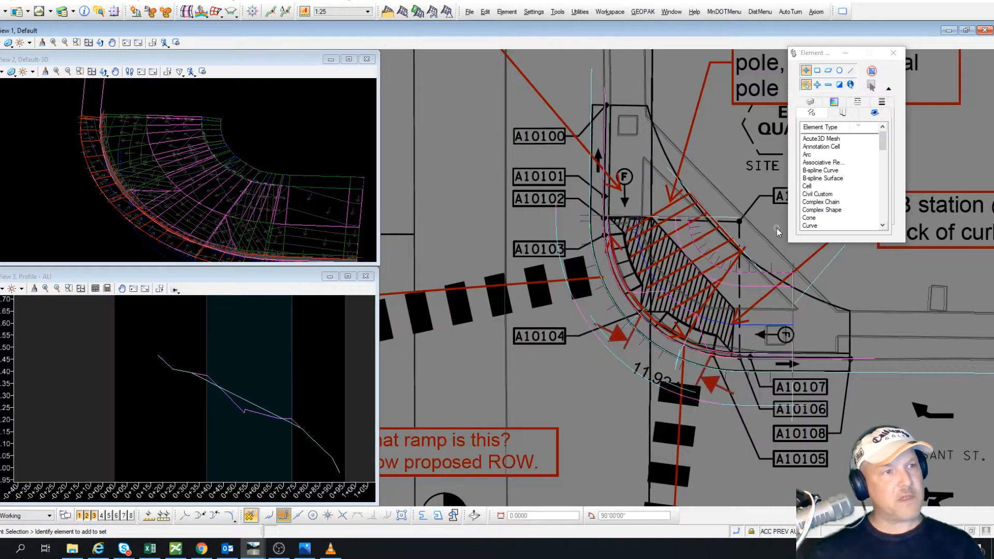
Step: Examine the curb ramp layout in the plan view around points A10103 and A10104
scroll(728, 321, "up", 2)
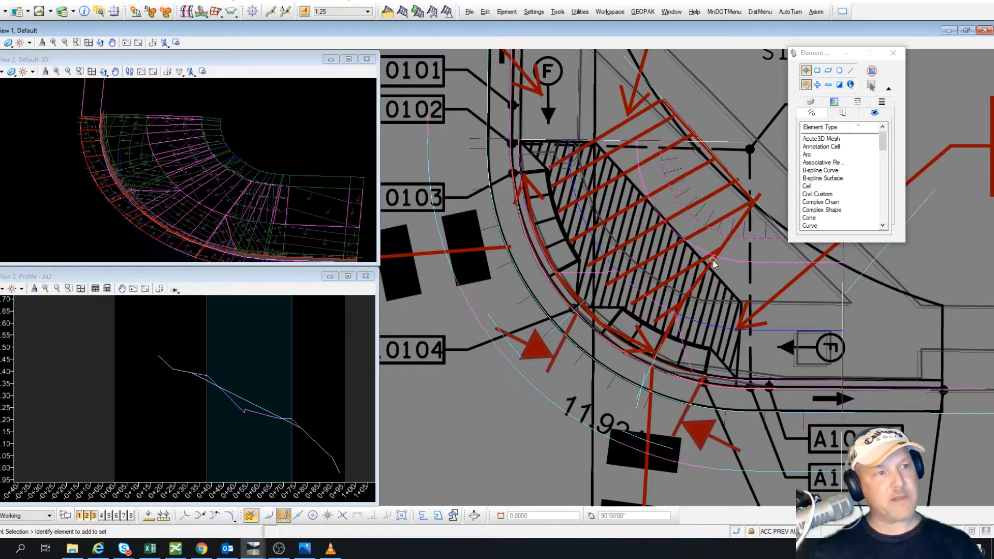
scroll(650, 376, "up", 2)
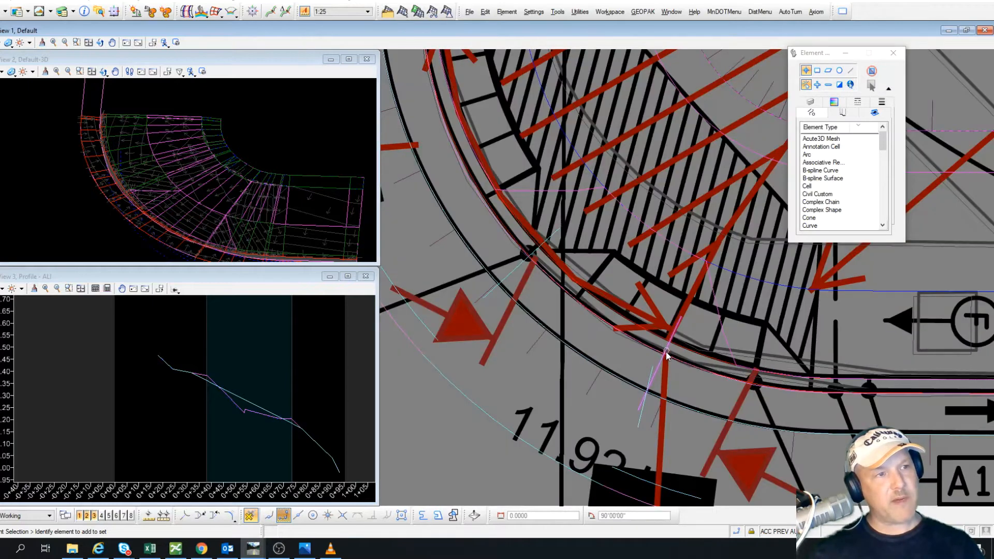
scroll(667, 355, "down", 2)
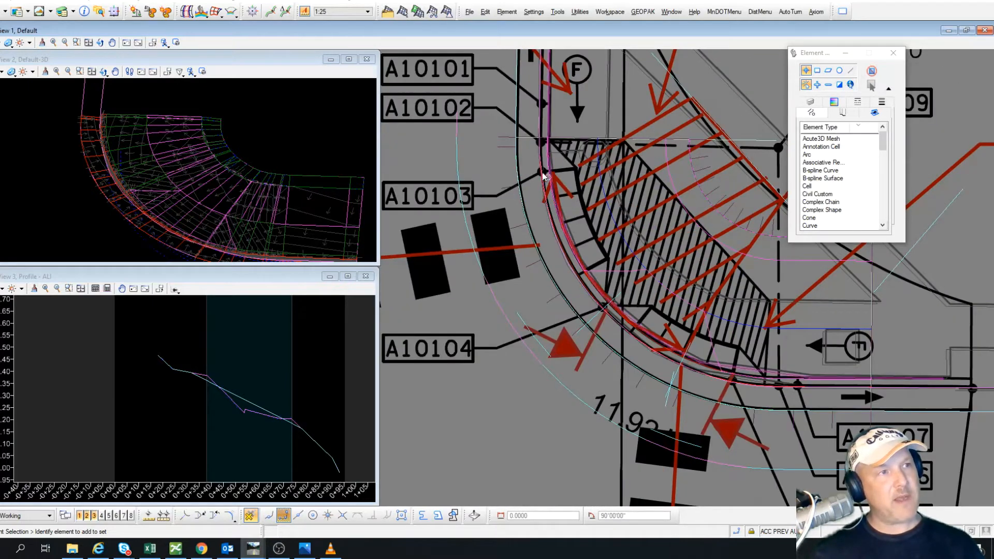
scroll(544, 176, "up", 2)
scroll(575, 179, "down", 2)
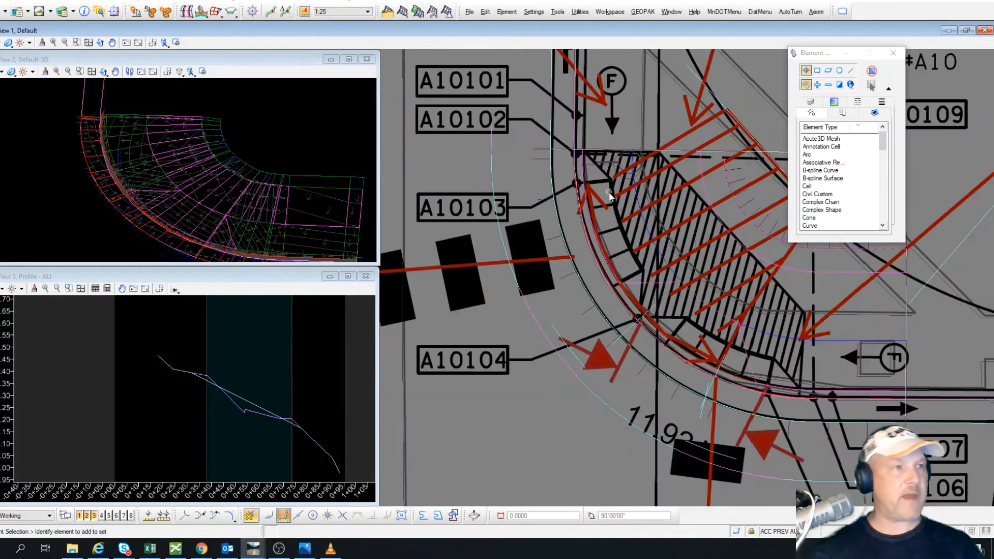
key("F7")
left_click(569, 183)
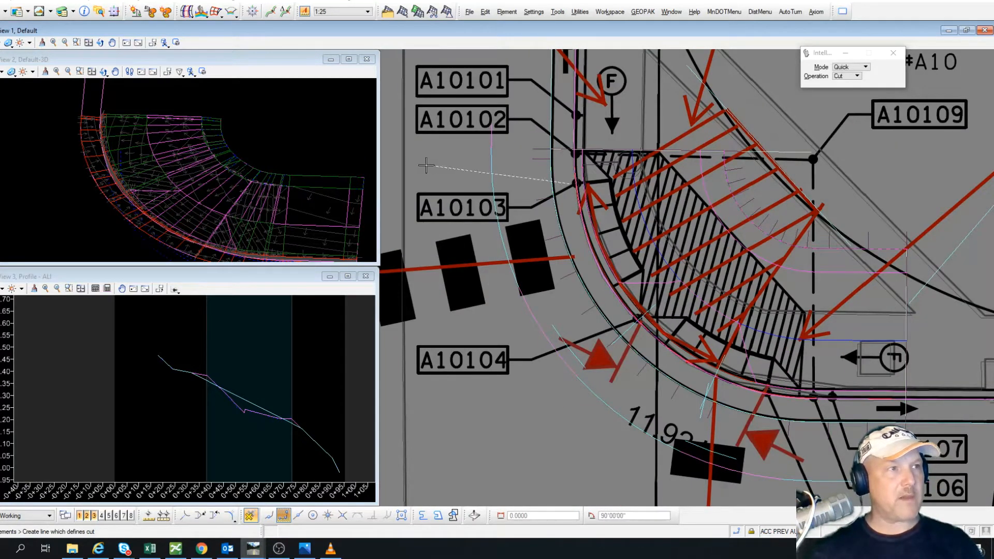
left_click(426, 166)
key("Escape")
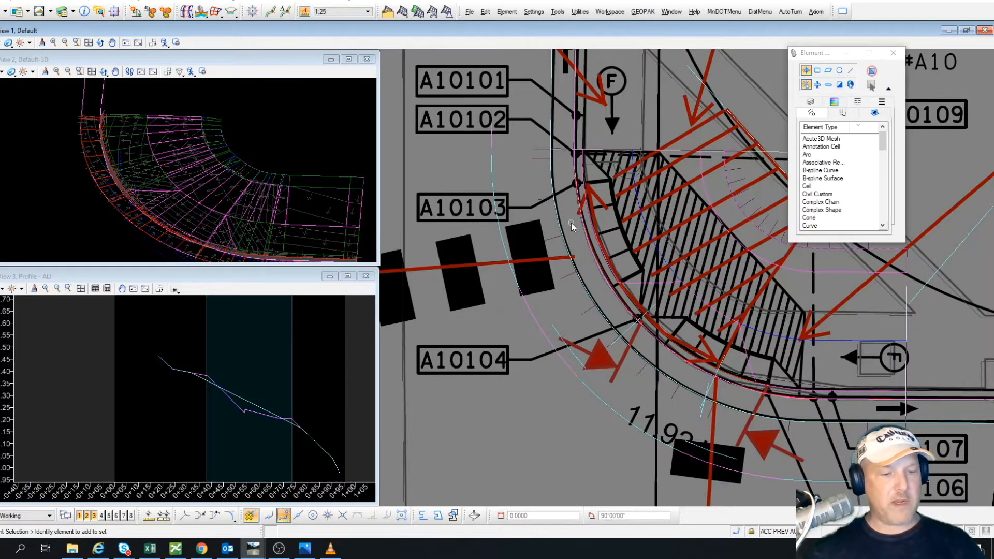
Step: Draw a line from the curb at point A10103 outward across the outer offset arc, and hide the reference plan
key("F6")
left_click(565, 182)
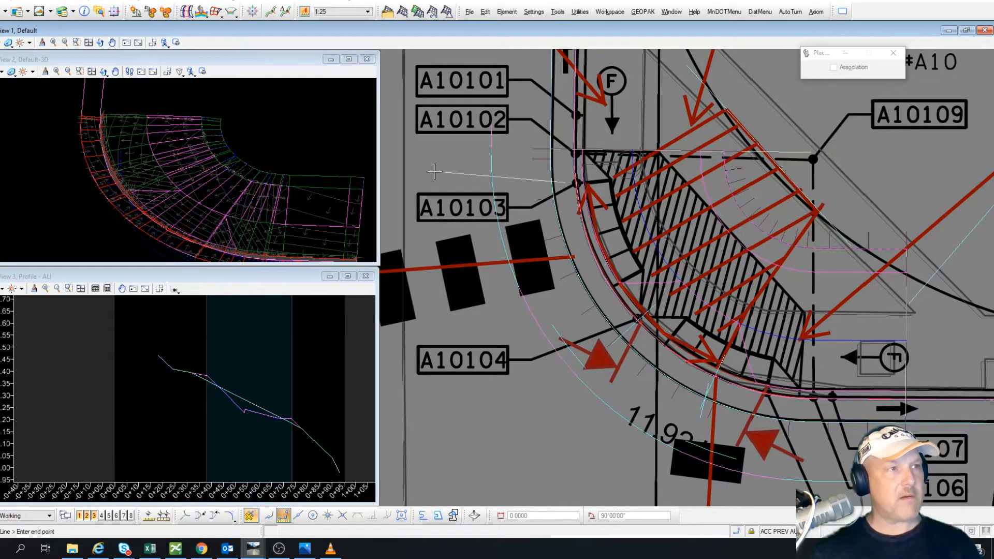
key("ctrl+z")
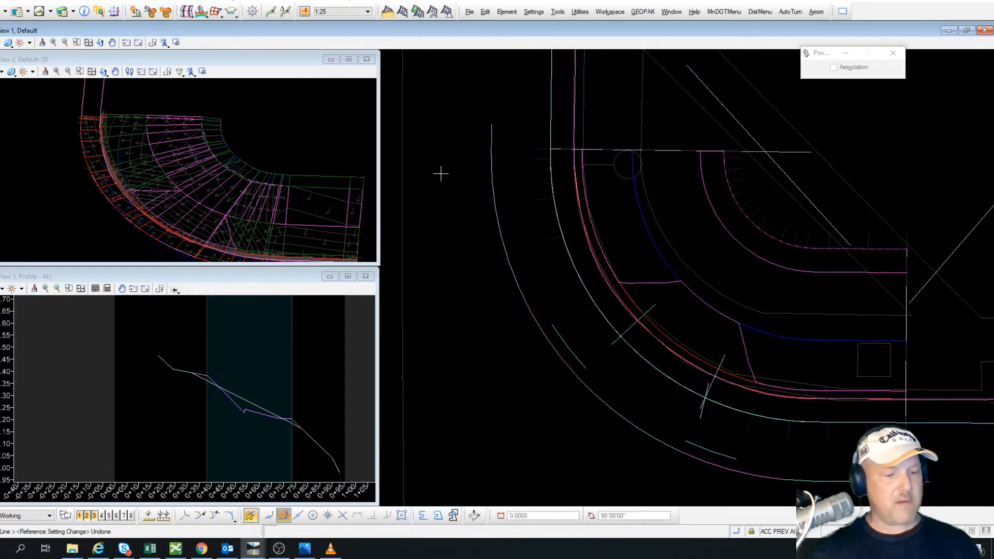
key("ctrl+r")
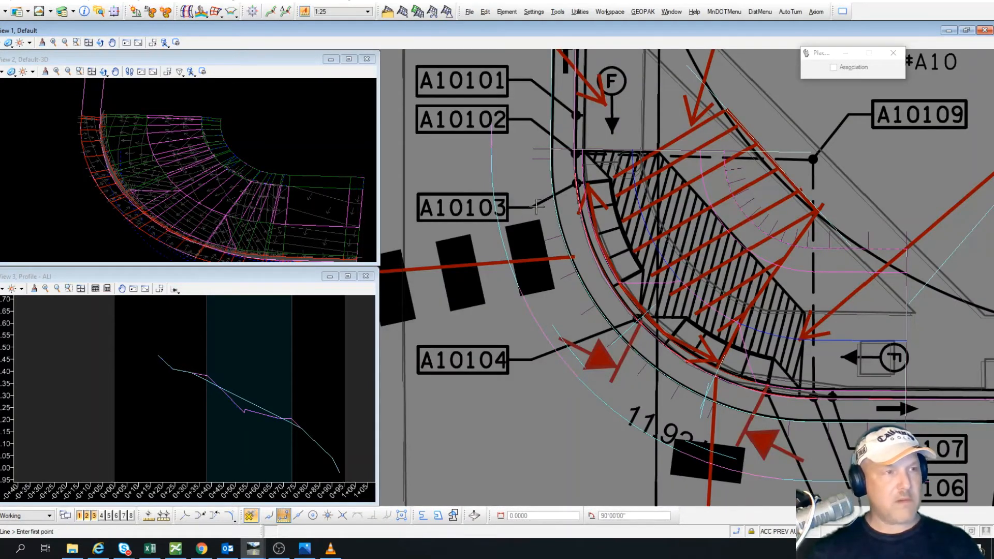
left_click(565, 182)
left_click(408, 166)
key("Escape")
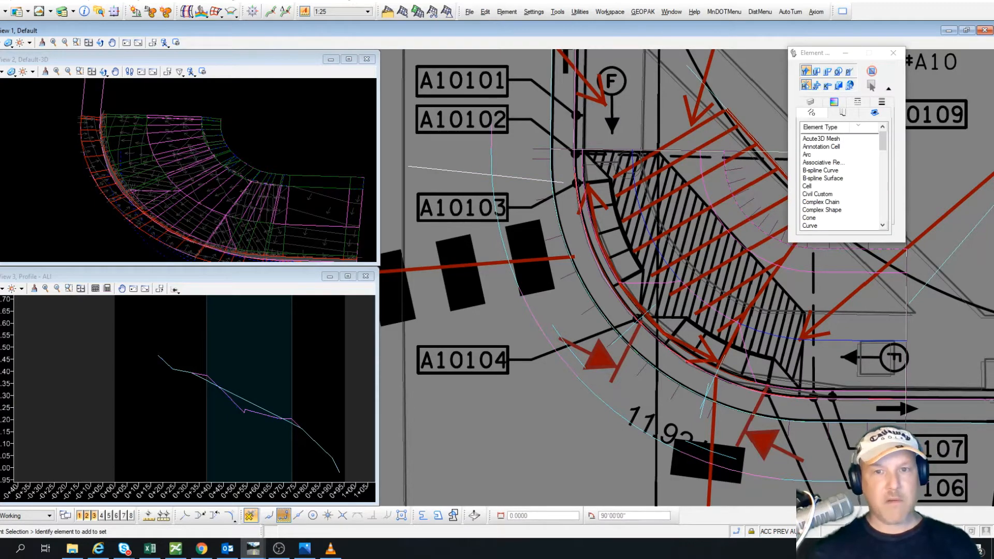
key("ctrl+z")
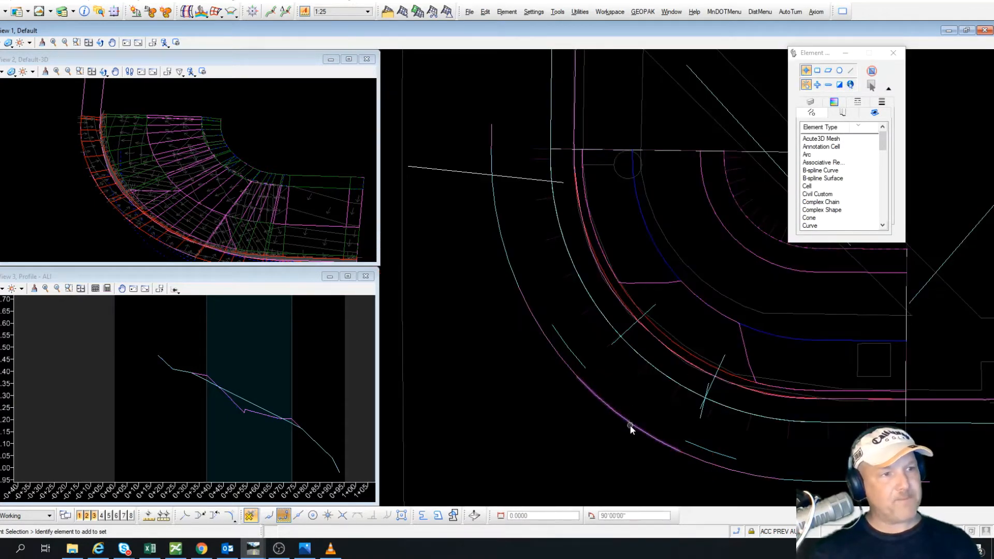
Step: Extend the RAMP_WIDTH1 offset element along the outer arc to the new line, at about station 0+71.10
left_click(630, 423)
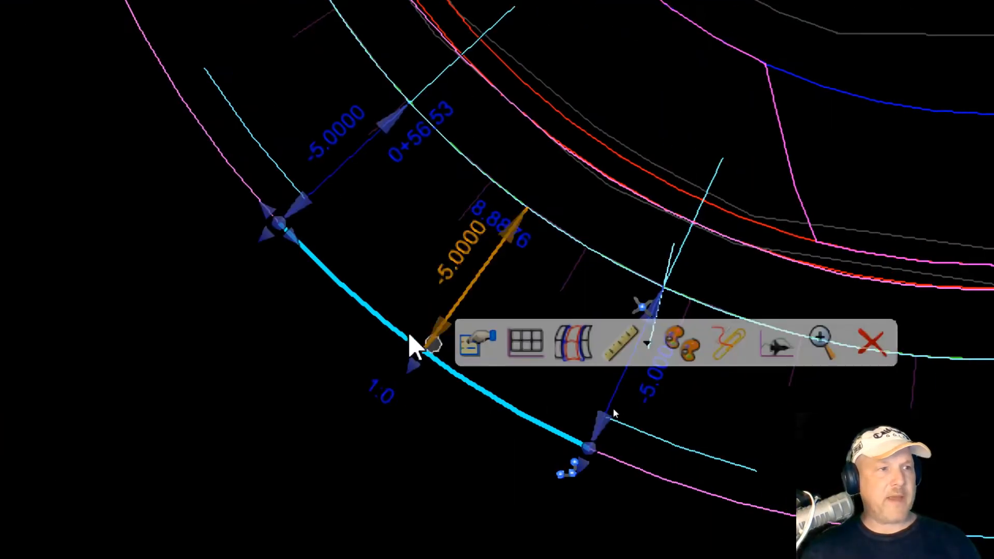
mouse_move(506, 410)
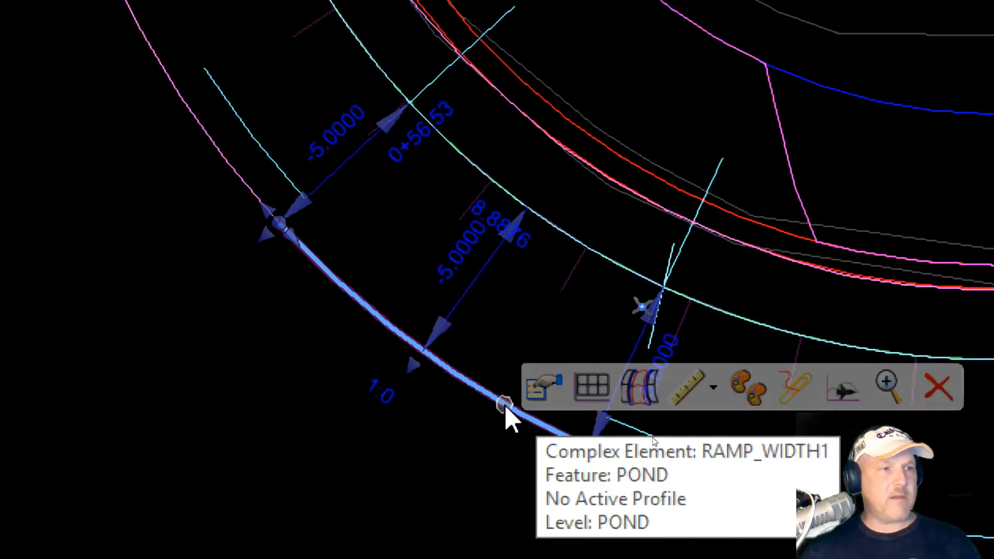
left_click(292, 237)
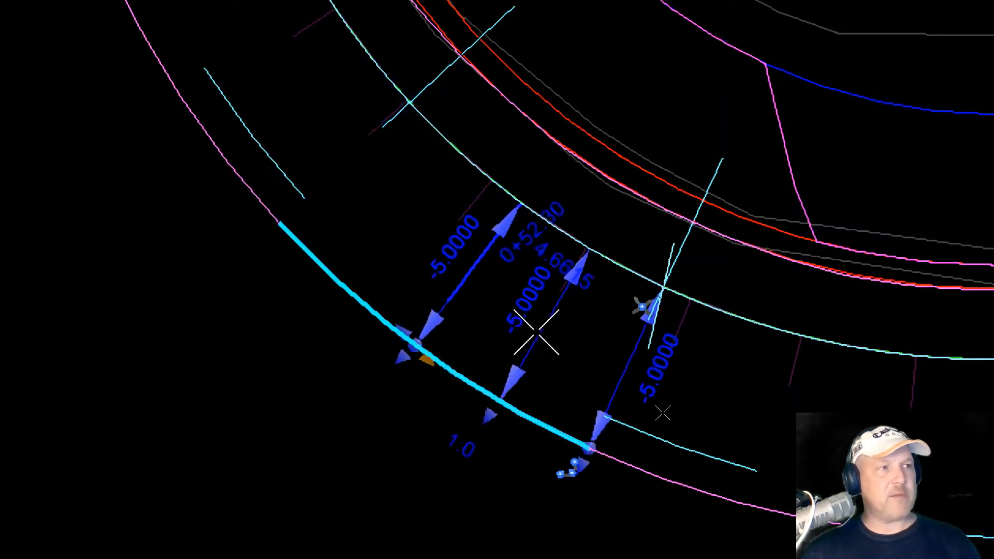
scroll(537, 333, "down", 2)
scroll(537, 333, "down", 4)
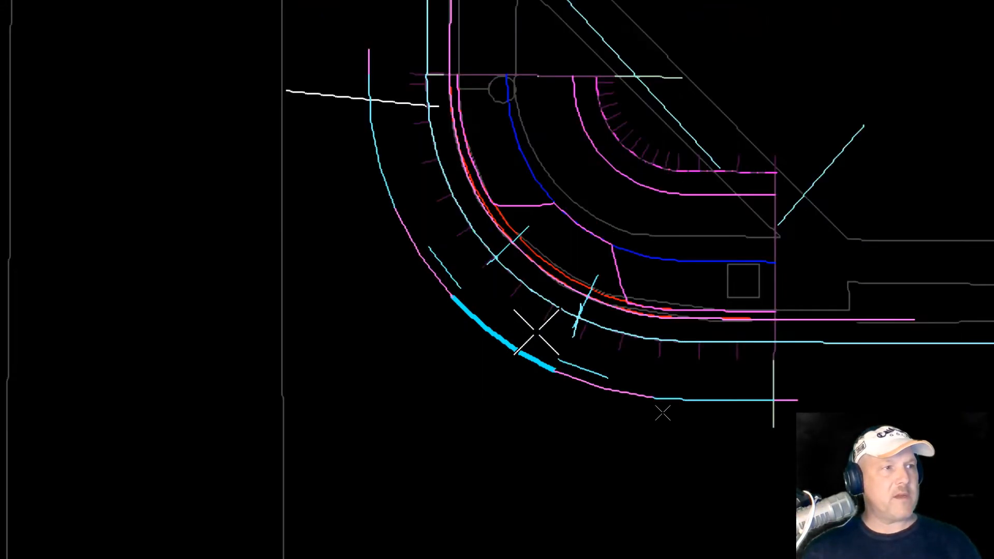
scroll(463, 213, "up", 2)
scroll(462, 212, "up", 2)
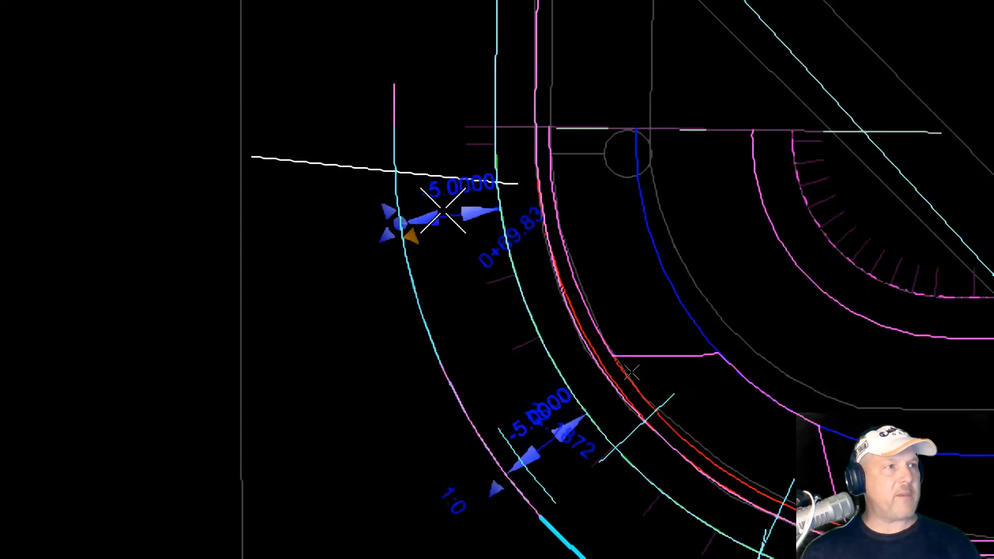
scroll(419, 206, "up", 2)
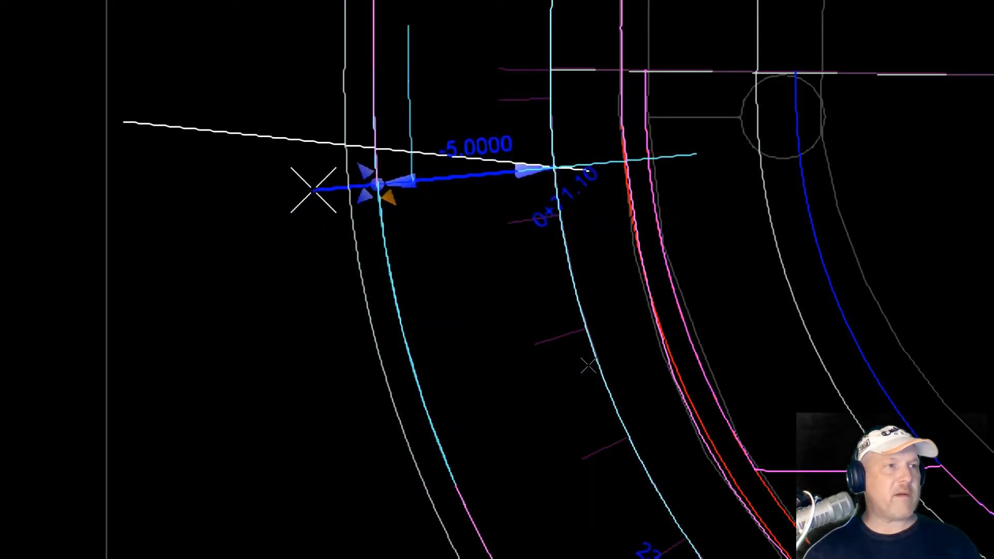
key("Escape")
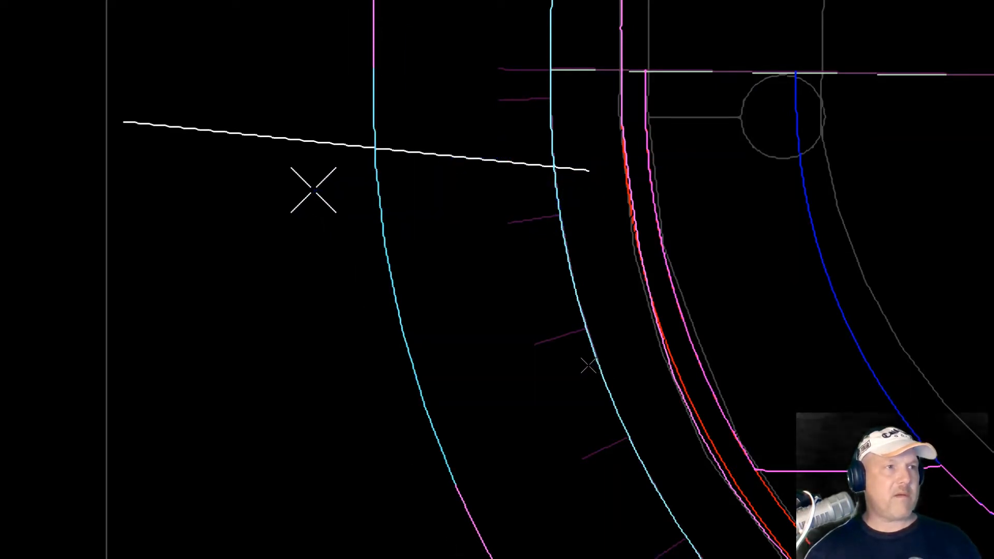
left_click(378, 245)
scroll(688, 322, "down", 3)
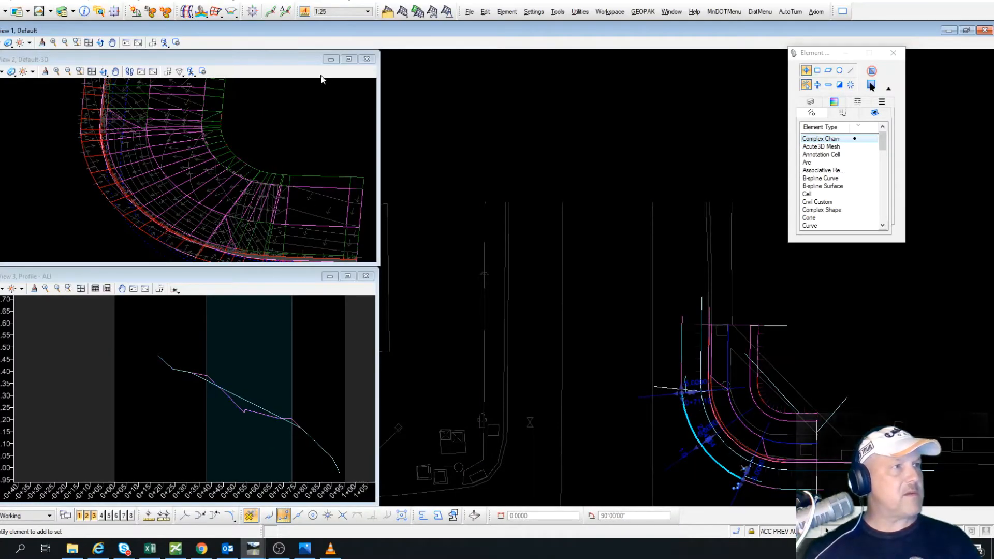
Step: Inspect the ramp surface and its slope arrows in the enlarged 3D view, and restore the window layout
left_click(349, 60)
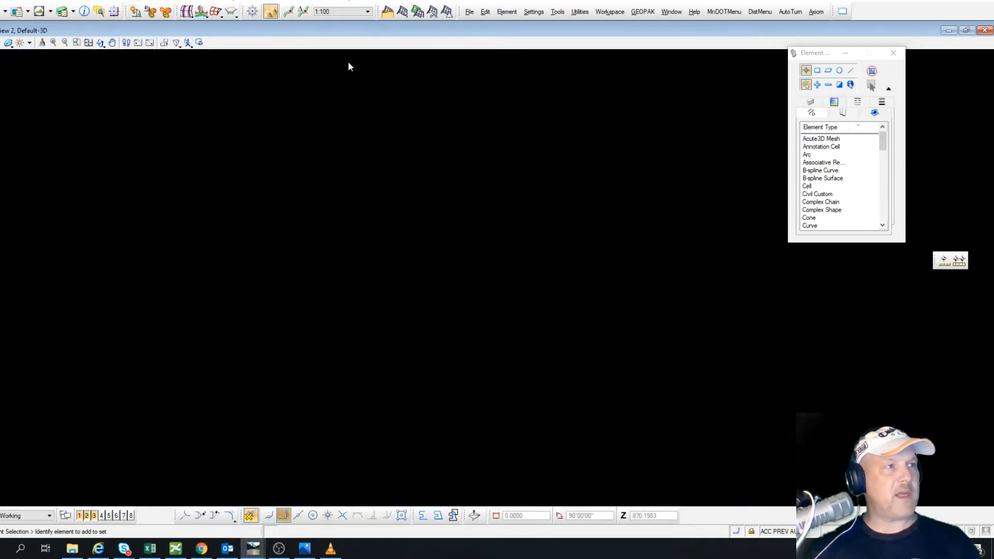
scroll(465, 271, "down", 3)
scroll(359, 224, "up", 6)
middle_click_drag(488, 278, 589, 253, "shift")
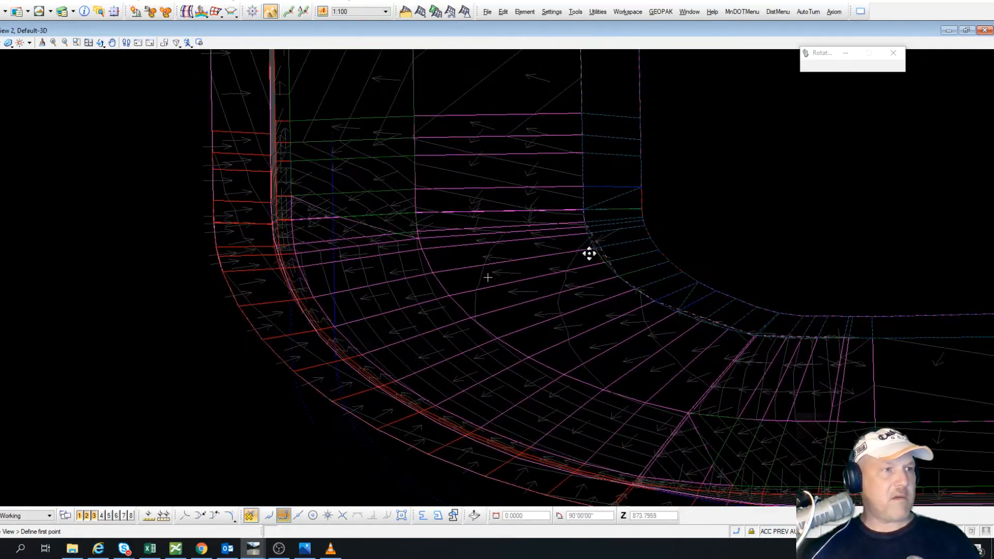
right_click(474, 339)
mouse_move(513, 296)
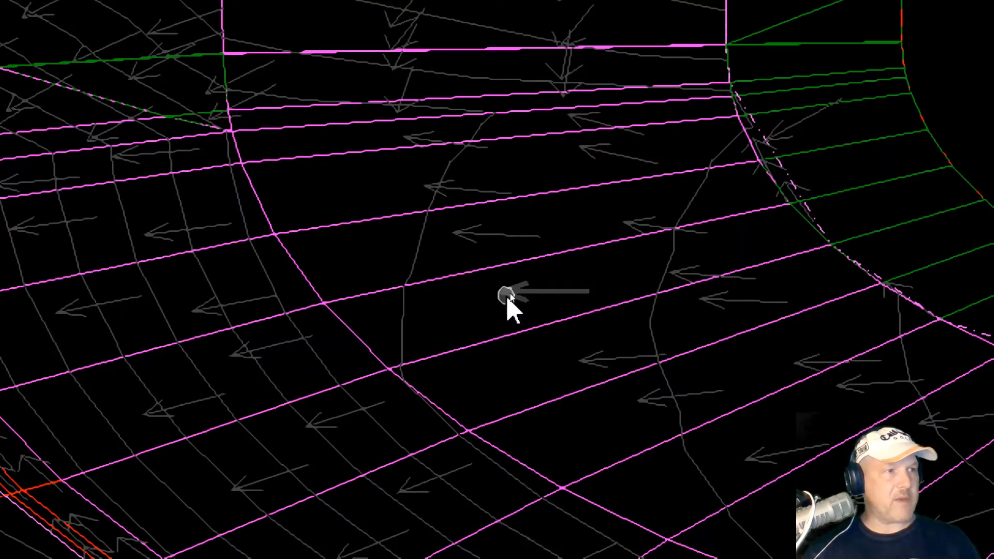
mouse_move(425, 197)
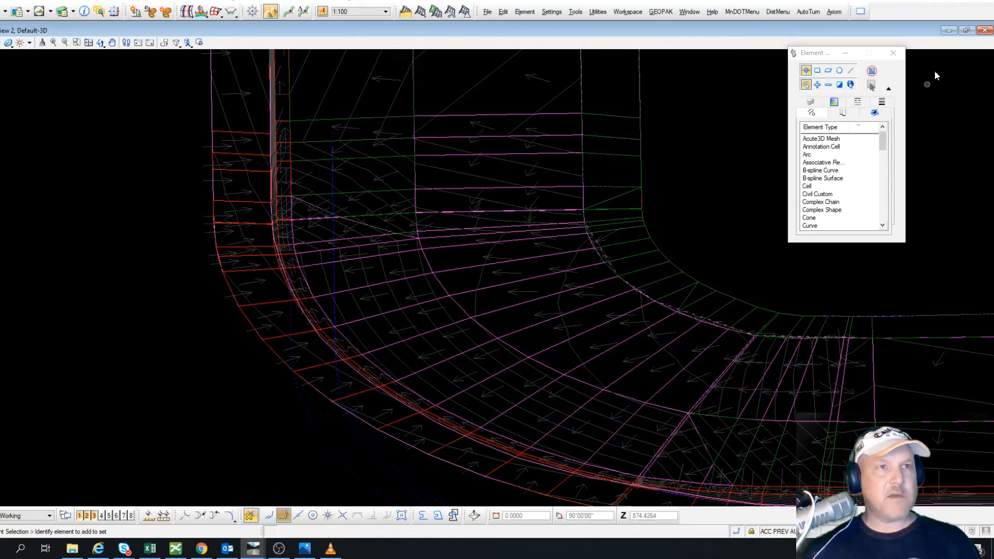
left_click(967, 30)
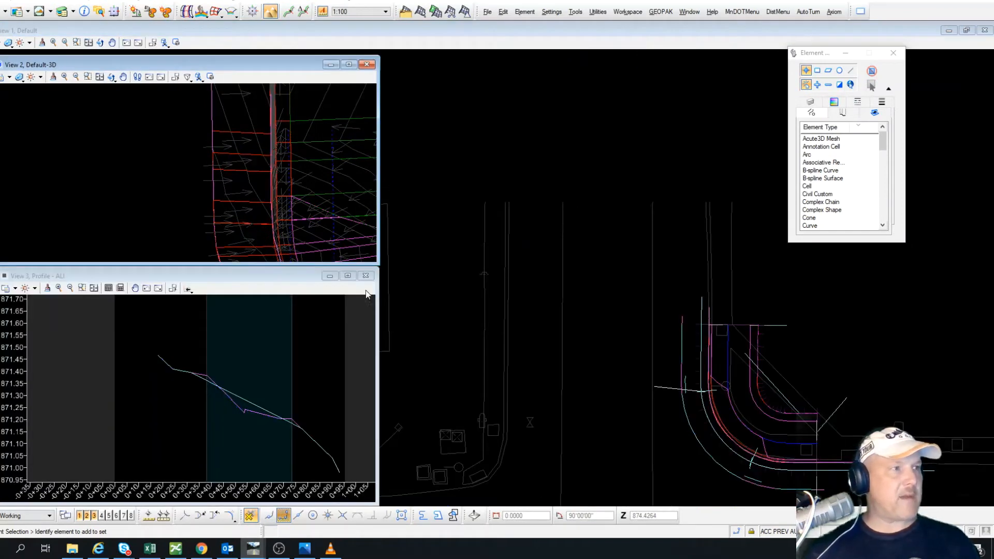
Step: Reposition the 3D view window and narrow it slightly
left_click(283, 362)
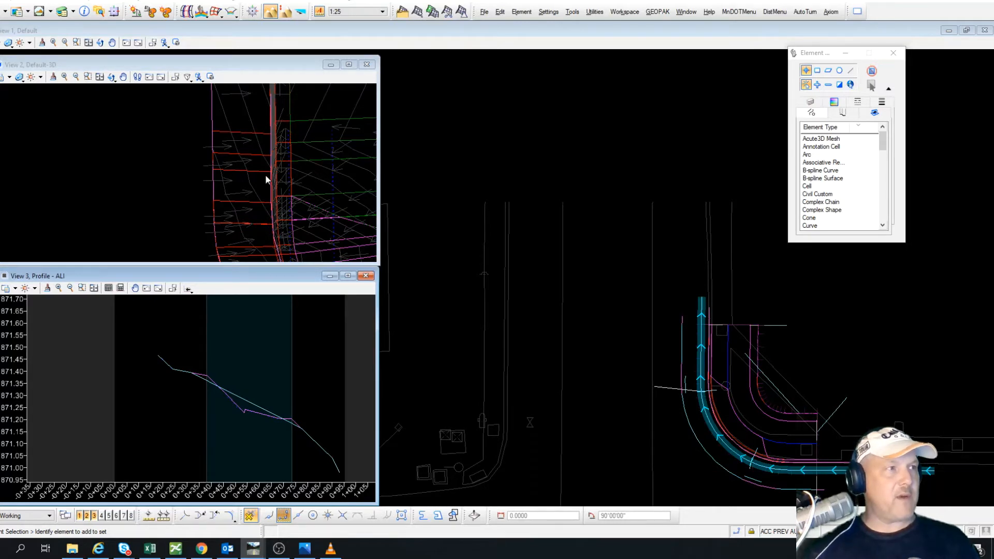
left_click_drag(284, 60, 287, 56)
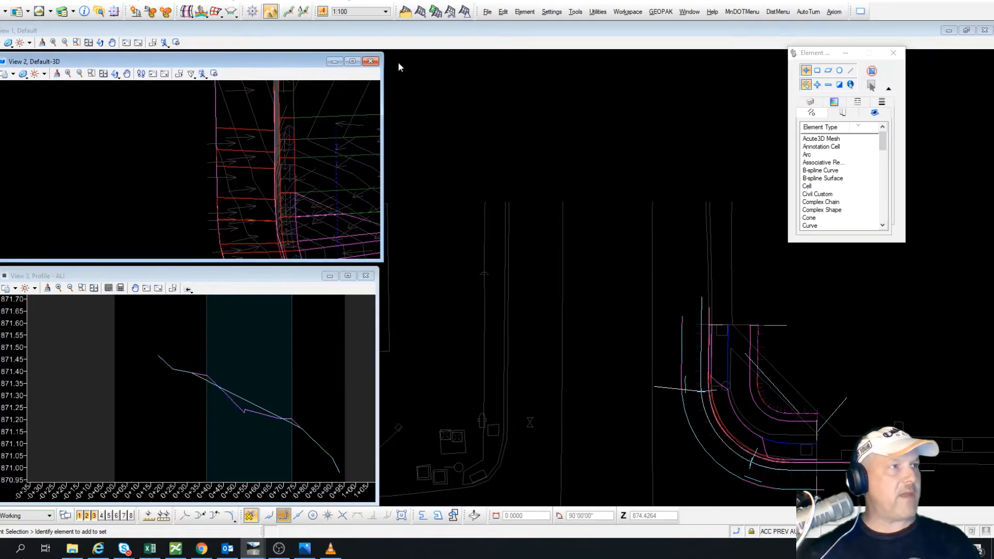
left_click_drag(385, 51, 378, 53)
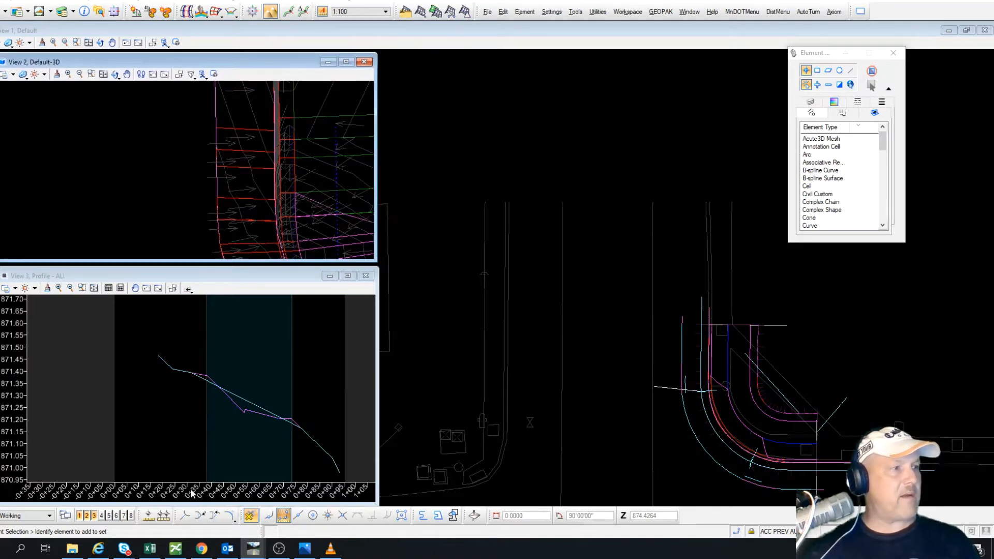
Step: Replace the 3D View 2 with profile View 4, placing View 4 beside the plan geometry and making it wider
left_click(94, 515)
left_click(101, 516)
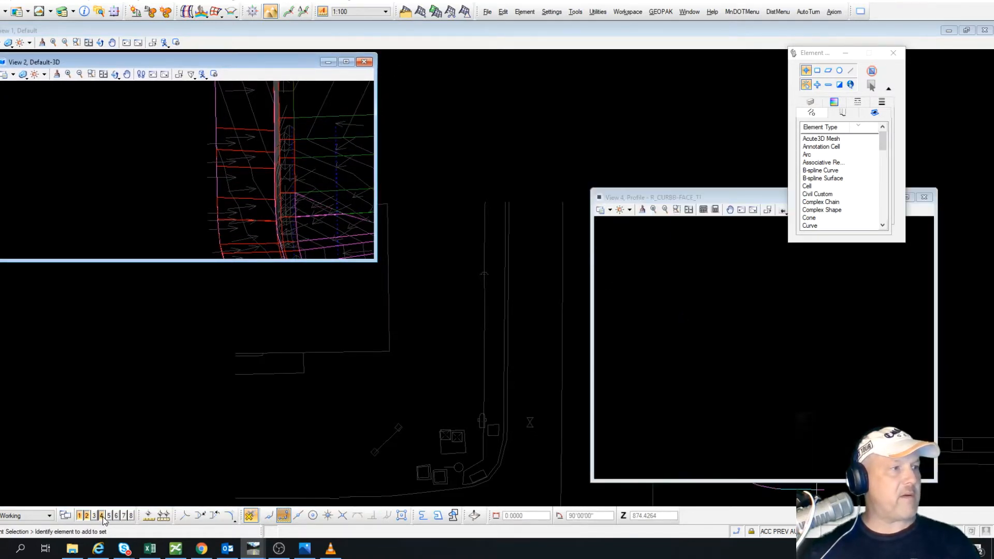
left_click(95, 515)
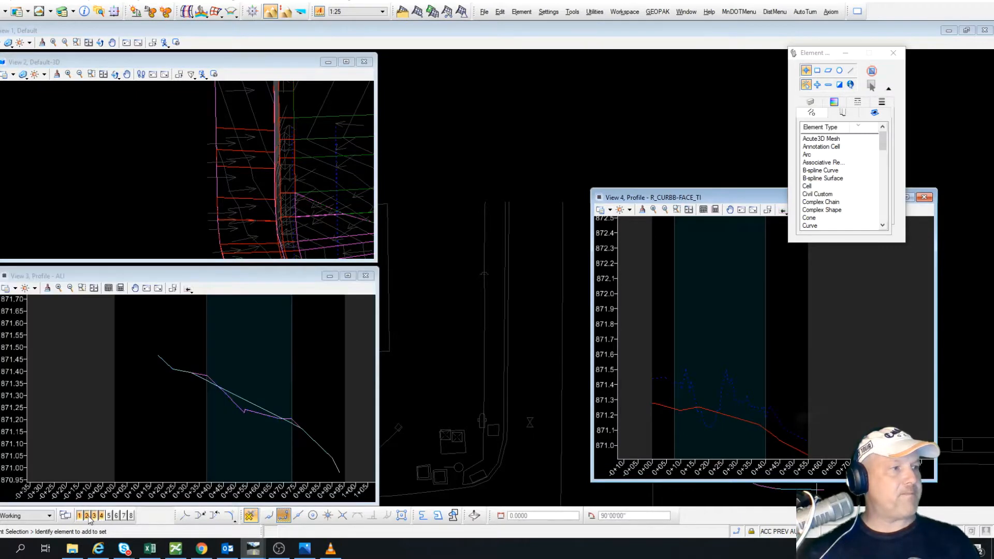
left_click(86, 515)
left_click_drag(653, 194, 189, 84)
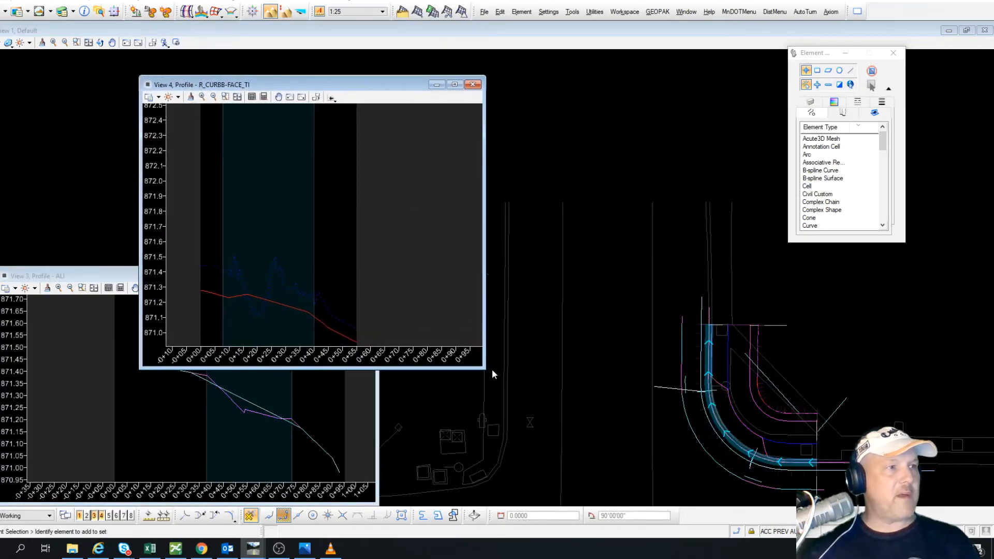
left_click_drag(483, 368, 564, 334)
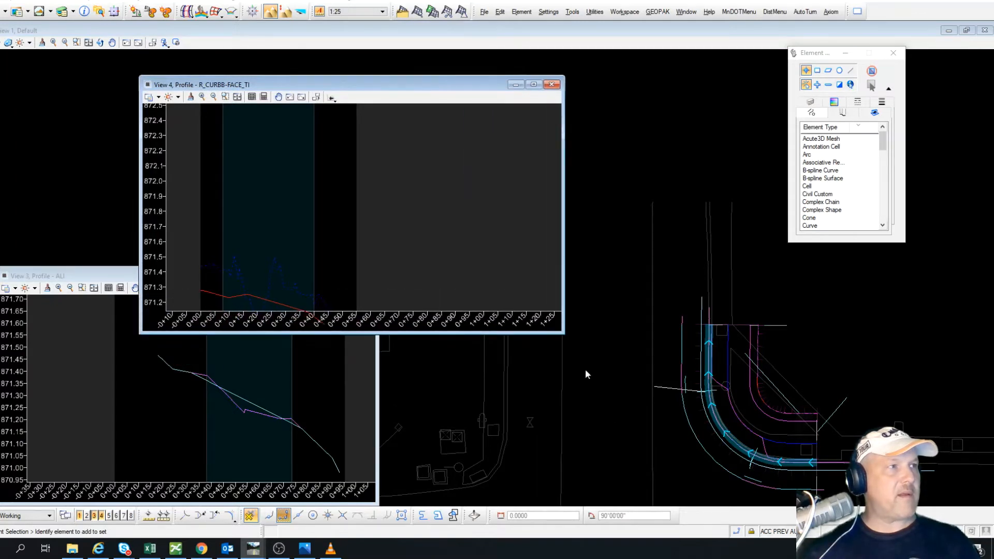
Step: Examine the curb face line in the plan view and return to its profile in View 4
scroll(732, 459, "up", 5)
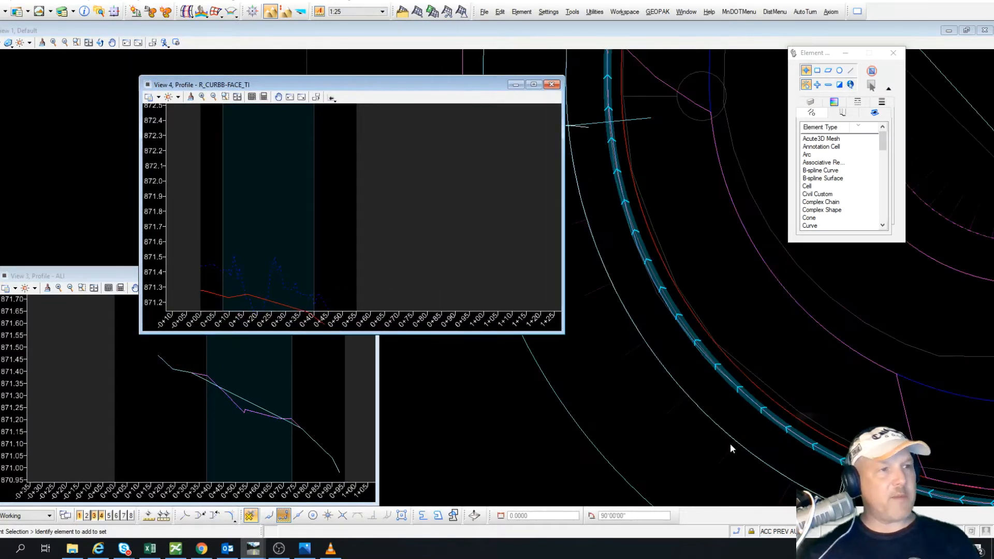
left_click(697, 368)
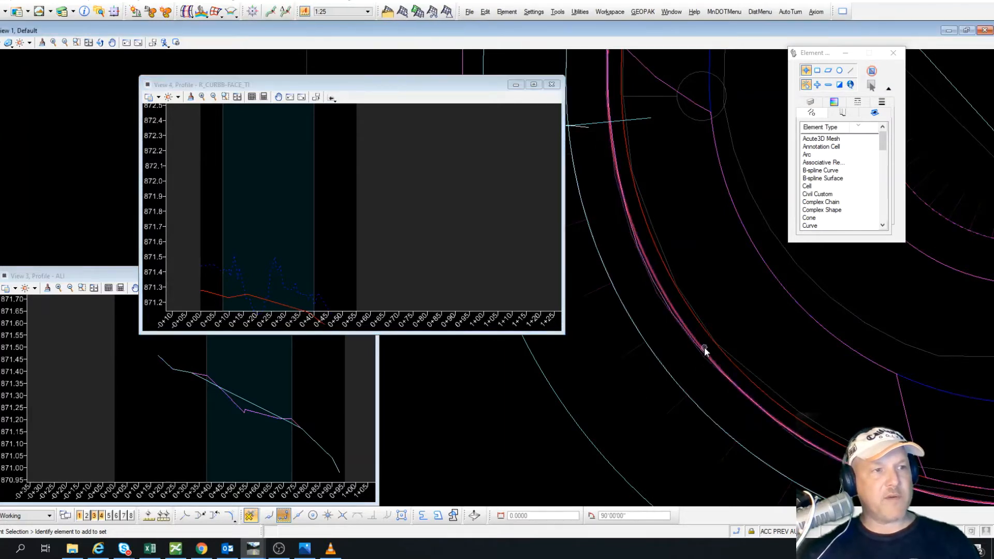
mouse_move(705, 350)
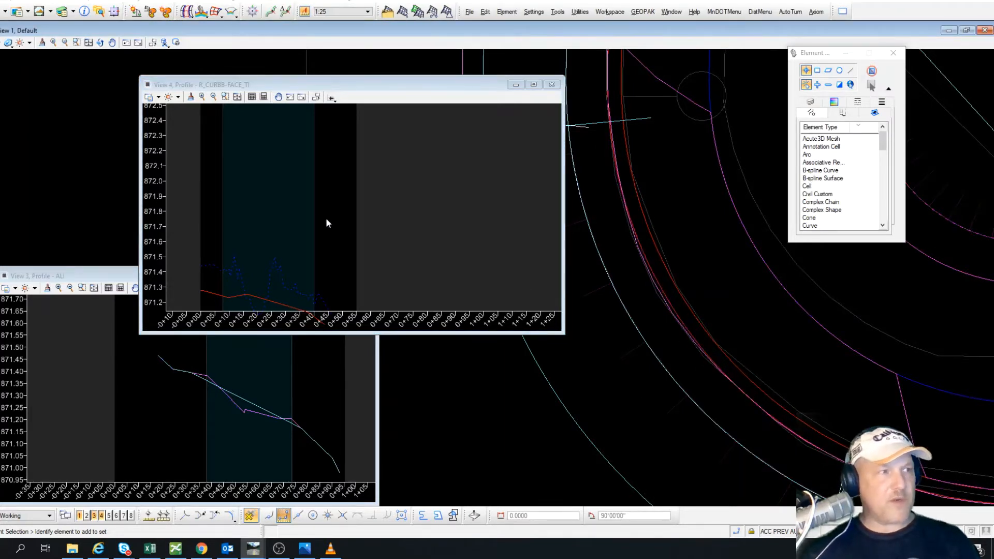
left_click(427, 228)
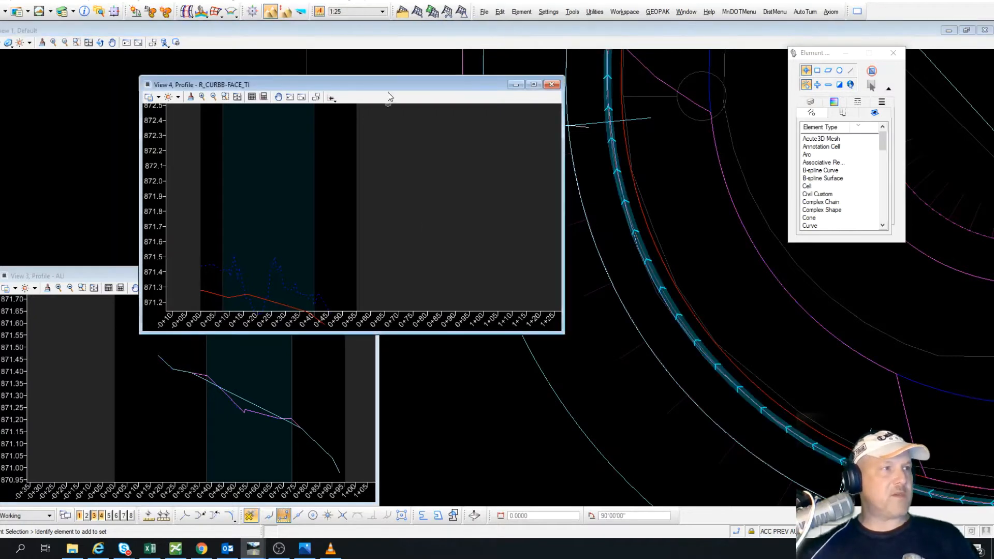
Step: Move profile View 4 higher and enlarge it, and examine the grade breaks of the curb face profile
left_click_drag(390, 84, 314, 21)
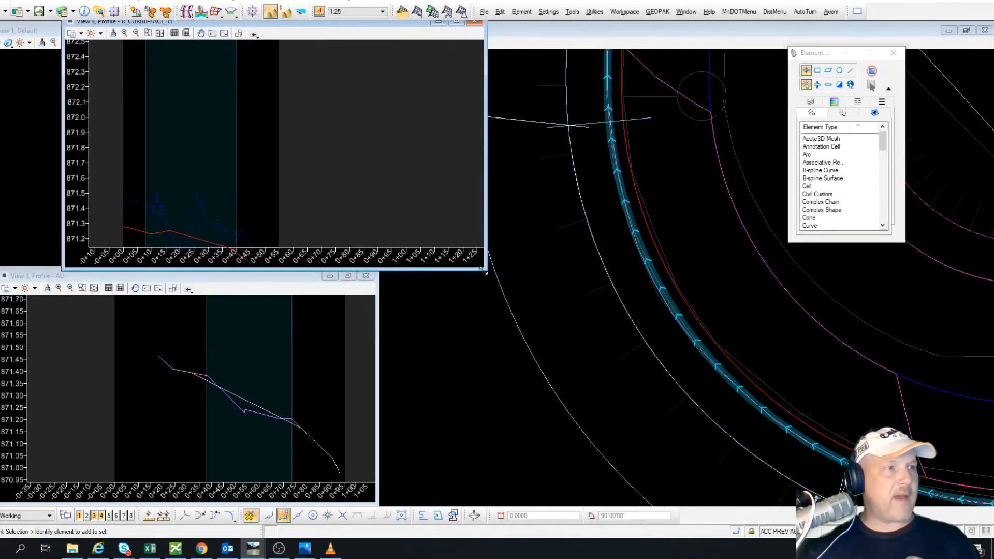
left_click_drag(482, 270, 557, 297)
scroll(333, 174, "down", 1)
scroll(293, 196, "up", 3)
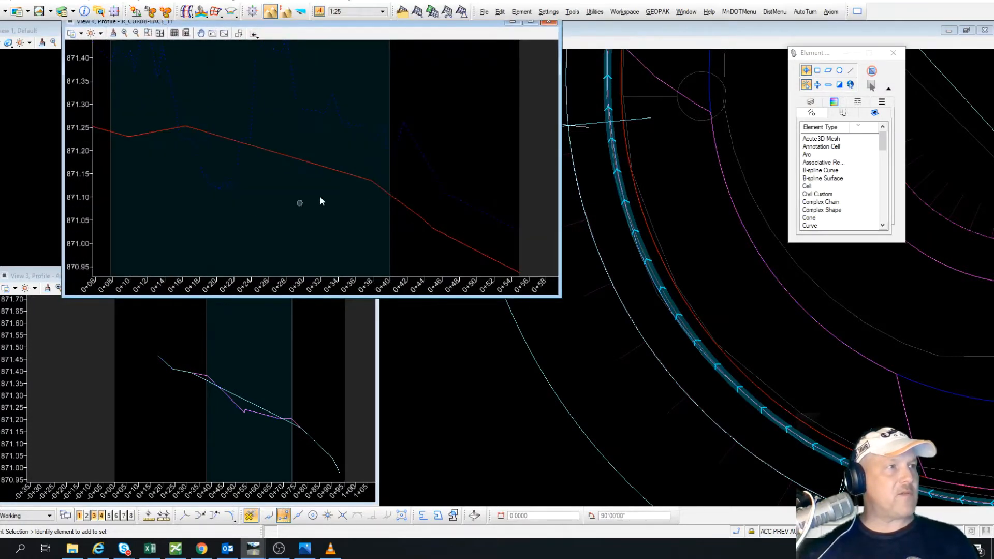
scroll(355, 183, "down", 2)
scroll(356, 182, "up", 3)
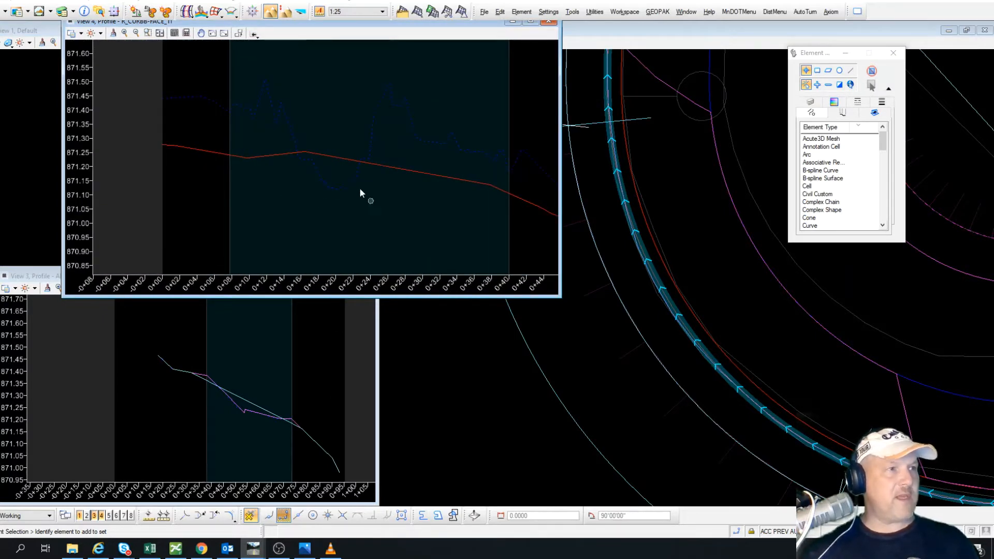
scroll(352, 184, "down", 2)
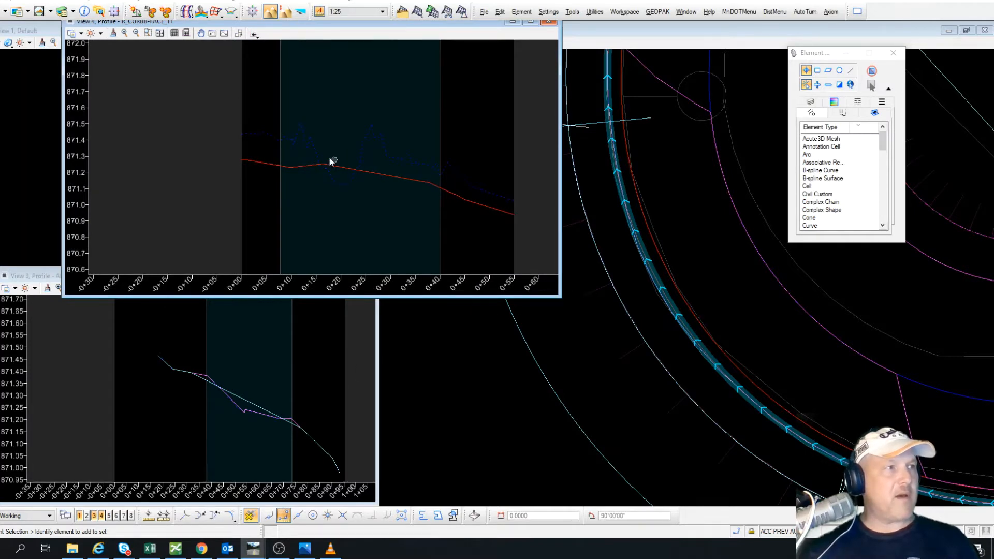
scroll(291, 162, "down", 1)
scroll(291, 163, "up", 2)
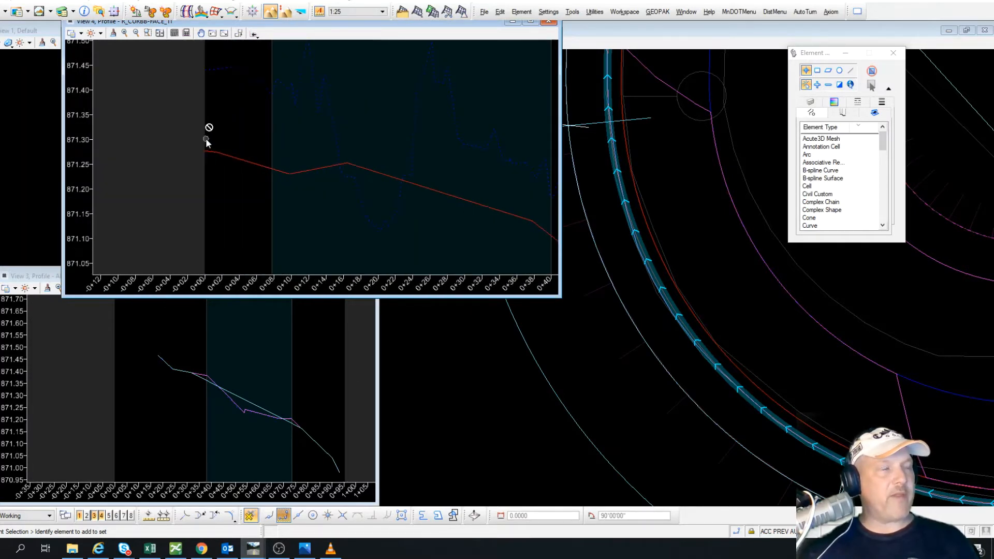
scroll(249, 134, "down", 1)
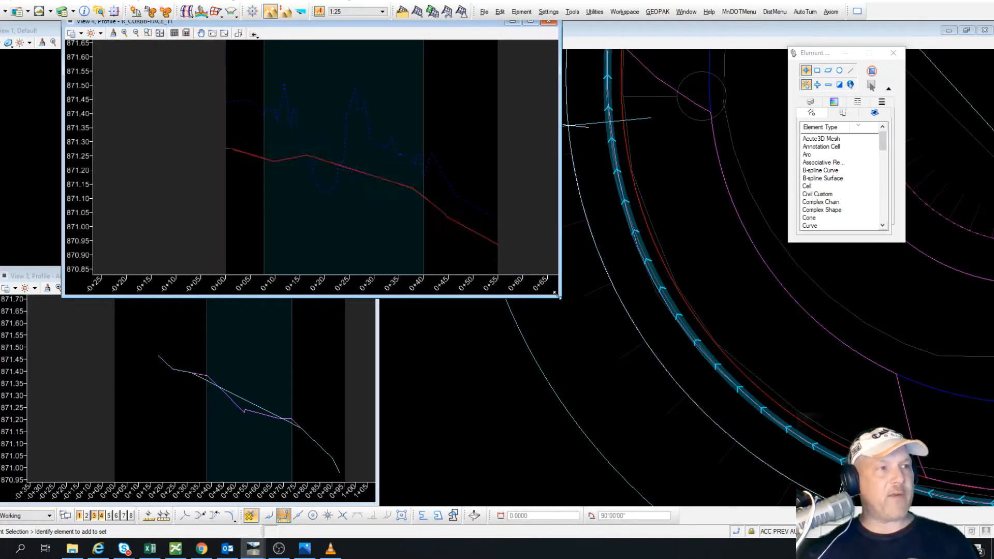
Step: Stack the two profile views, with View 3 aligned directly below a shortened View 4 and equally wide
left_click_drag(555, 294, 588, 251)
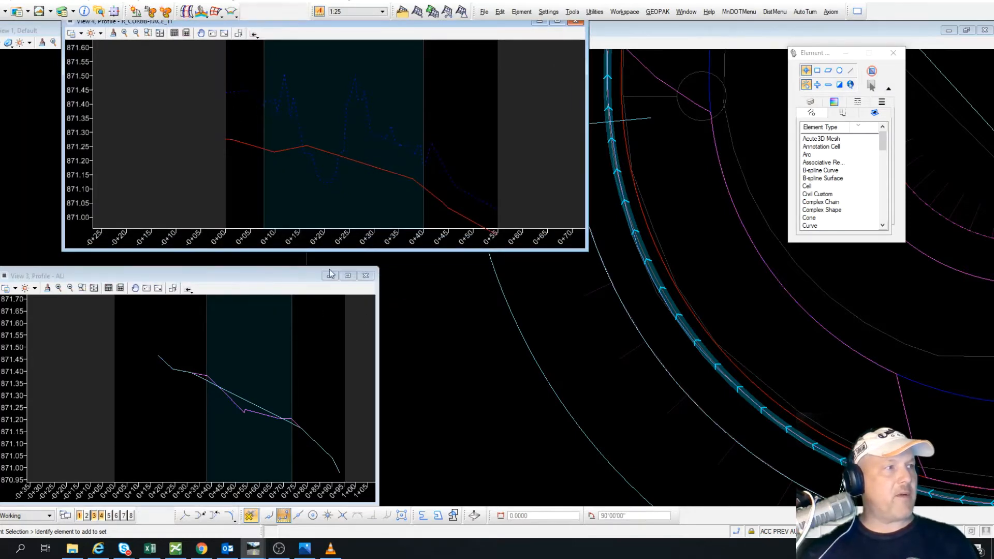
left_click_drag(188, 280, 255, 270)
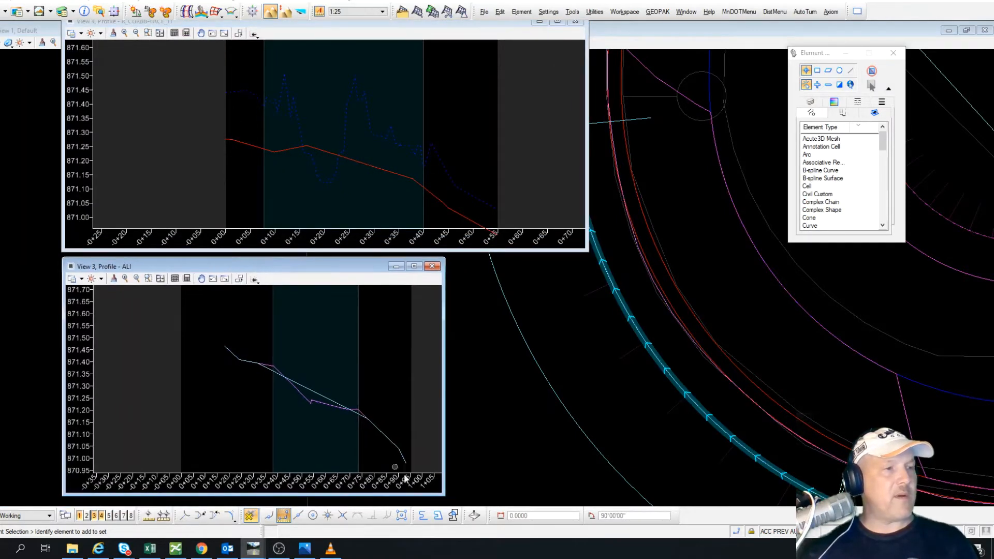
left_click_drag(443, 495, 577, 496)
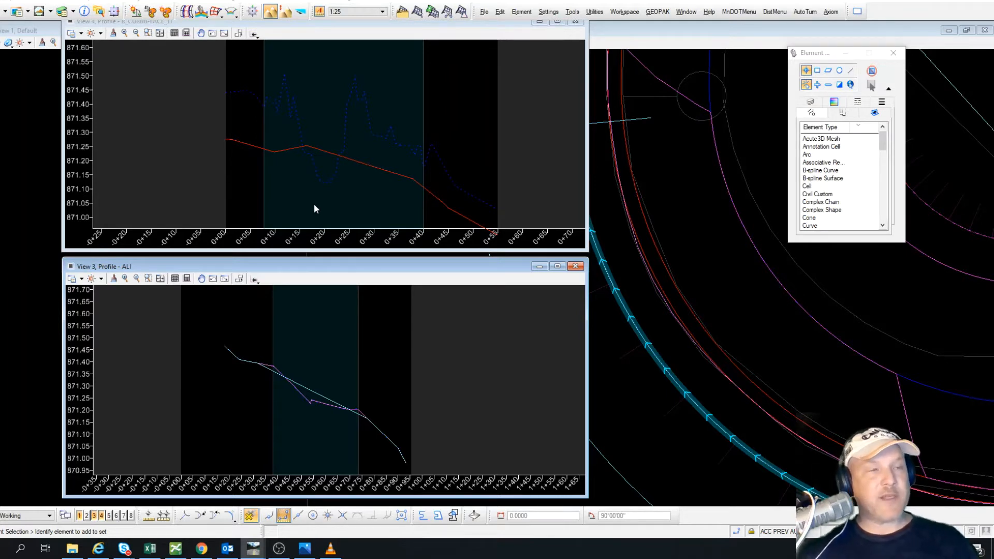
Step: Trace stations between the curb face profile and the plan corner with the Profile Line tool's station indicator, and leave the command without drawing
scroll(657, 241, "down", 5)
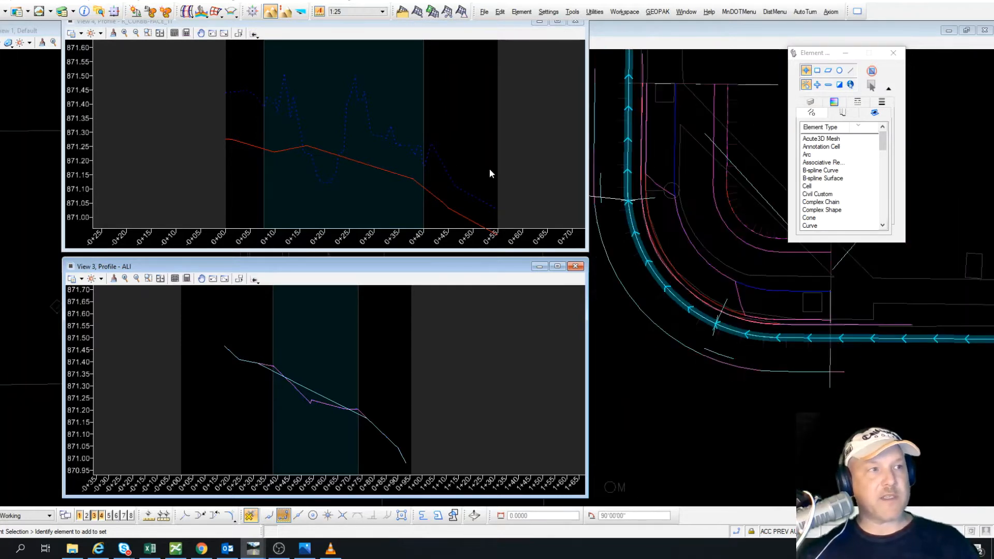
left_click(254, 34)
left_click(290, 55)
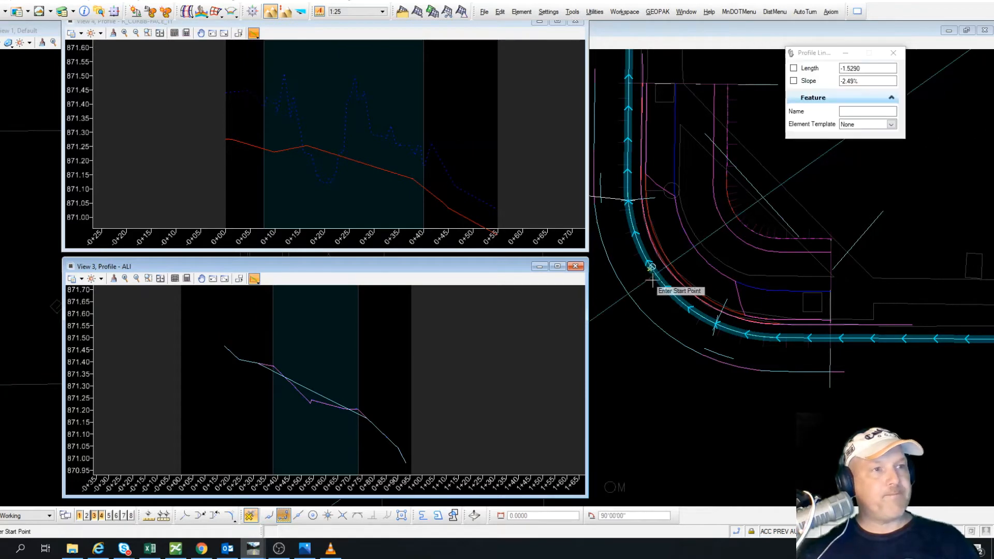
scroll(764, 316, "down", 3)
scroll(764, 316, "up", 2)
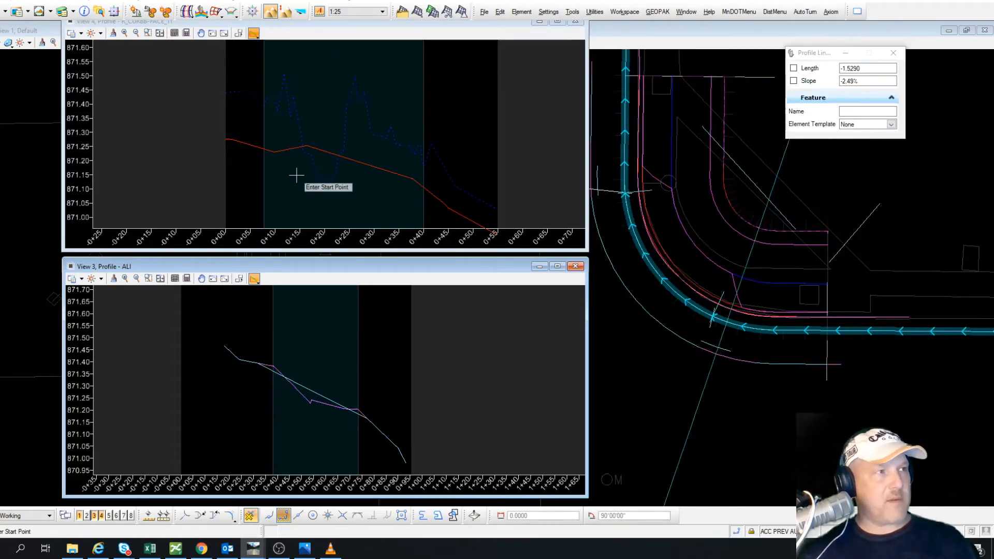
scroll(294, 175, "down", 6)
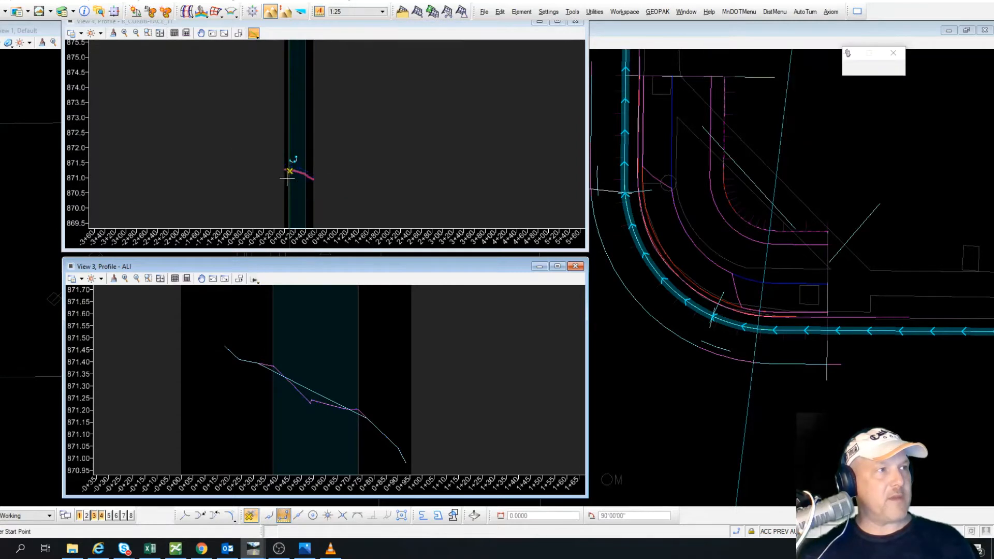
scroll(287, 178, "up", 2)
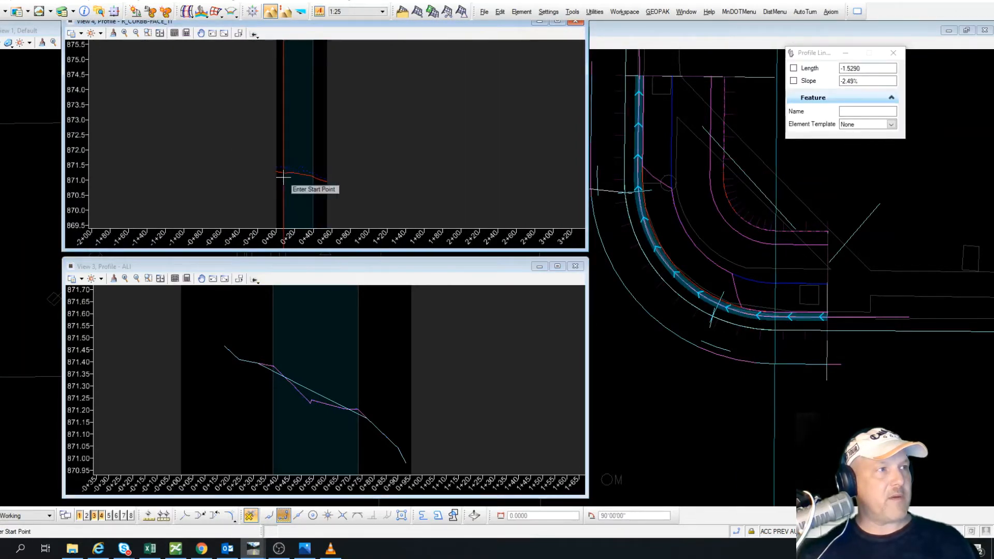
scroll(279, 175, "up", 3)
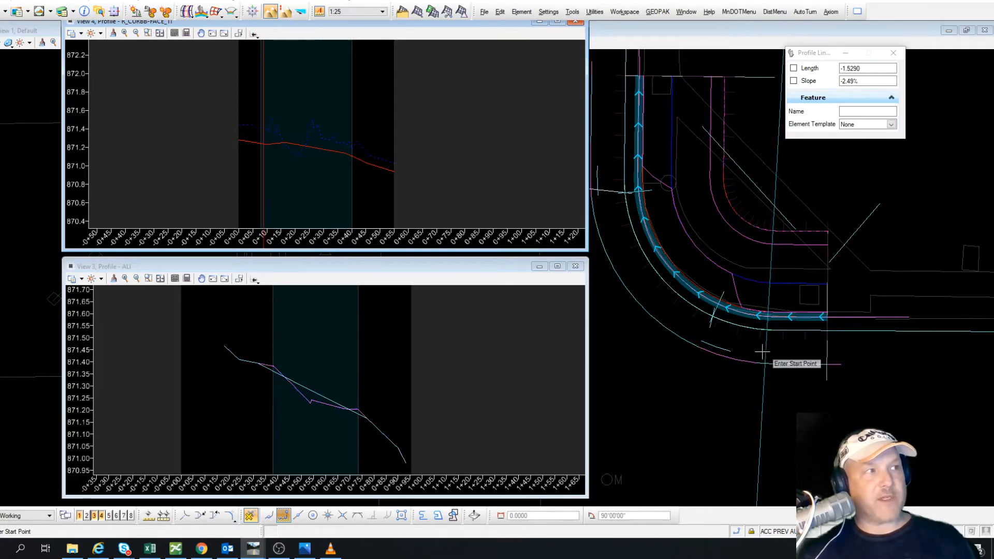
scroll(258, 146, "up", 5)
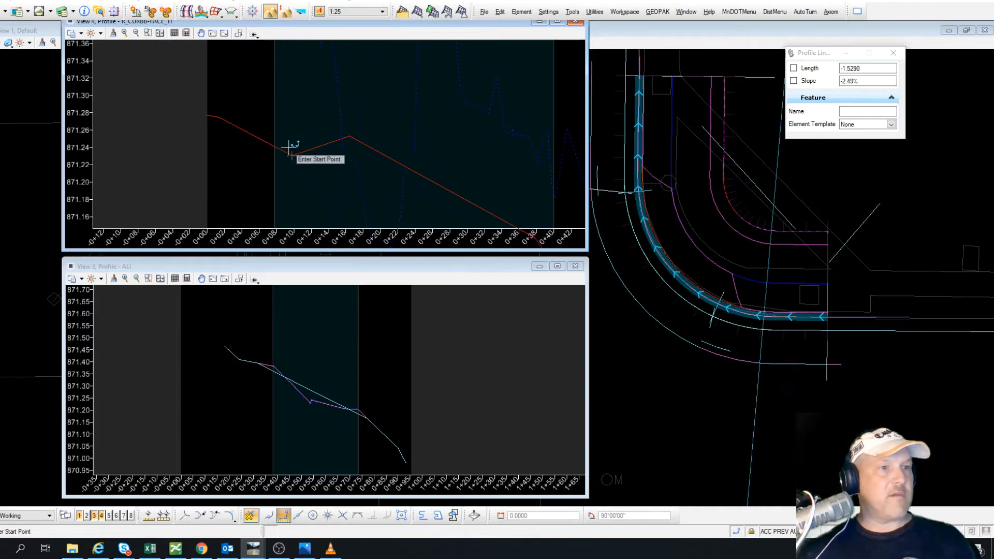
scroll(289, 148, "down", 5)
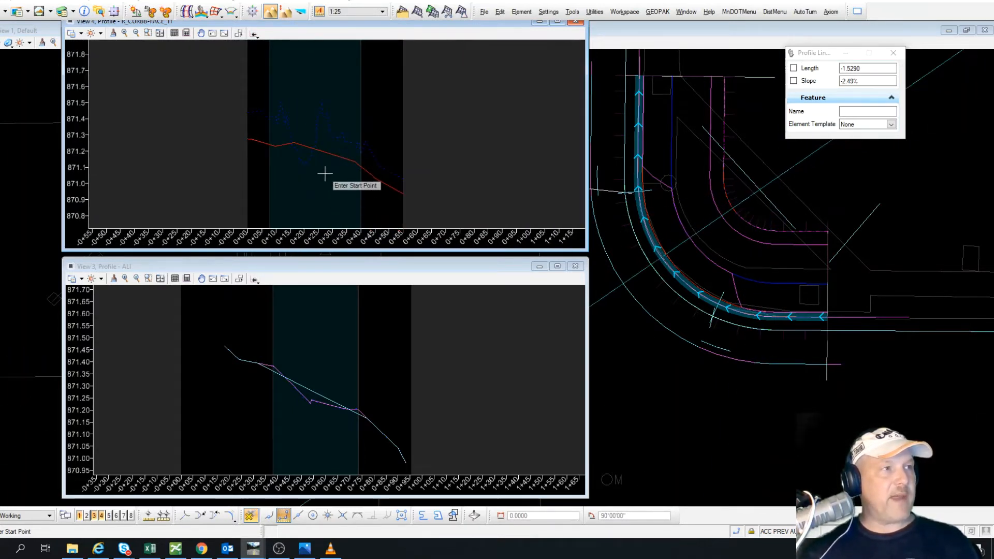
key("Escape")
Step: Compare the profiles in View 4 and View 3, and select the active profile EOP_1 in View 3
left_click(299, 373)
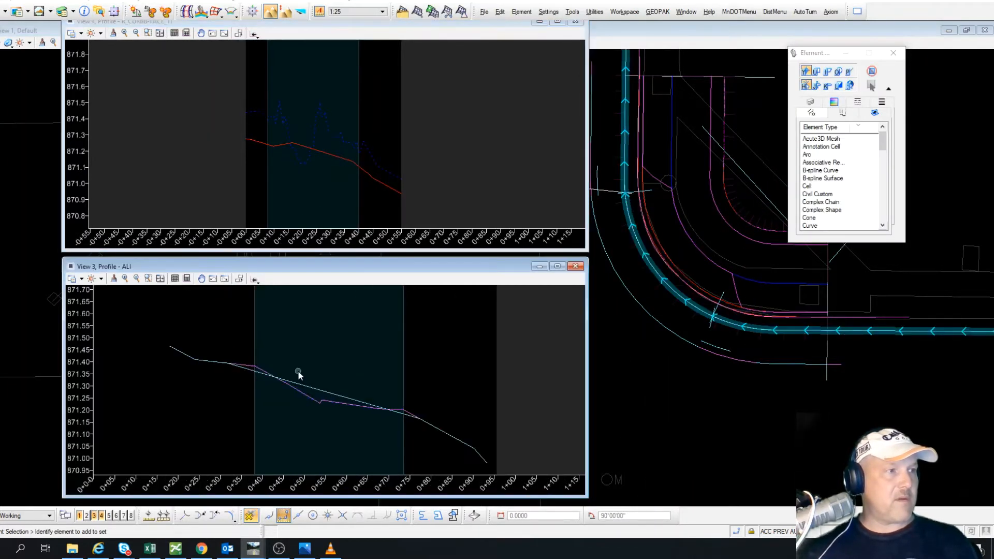
scroll(298, 373, "down", 2)
scroll(303, 174, "up", 3)
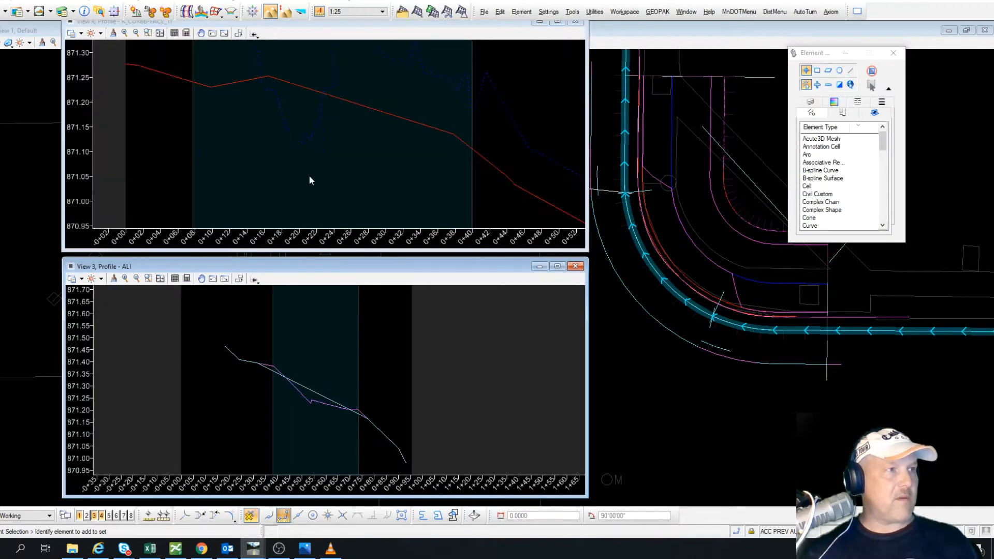
scroll(293, 157, "down", 2)
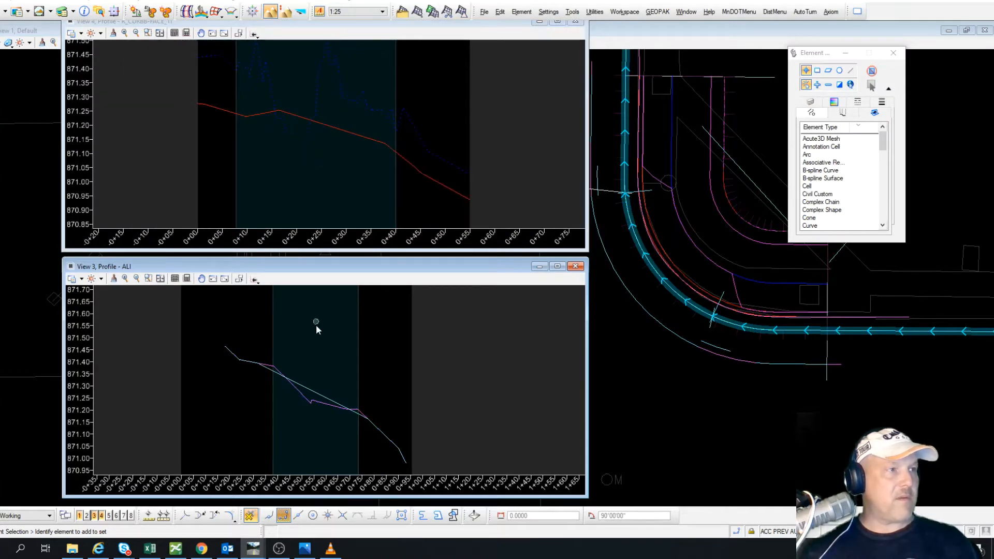
scroll(418, 412, "up", 3)
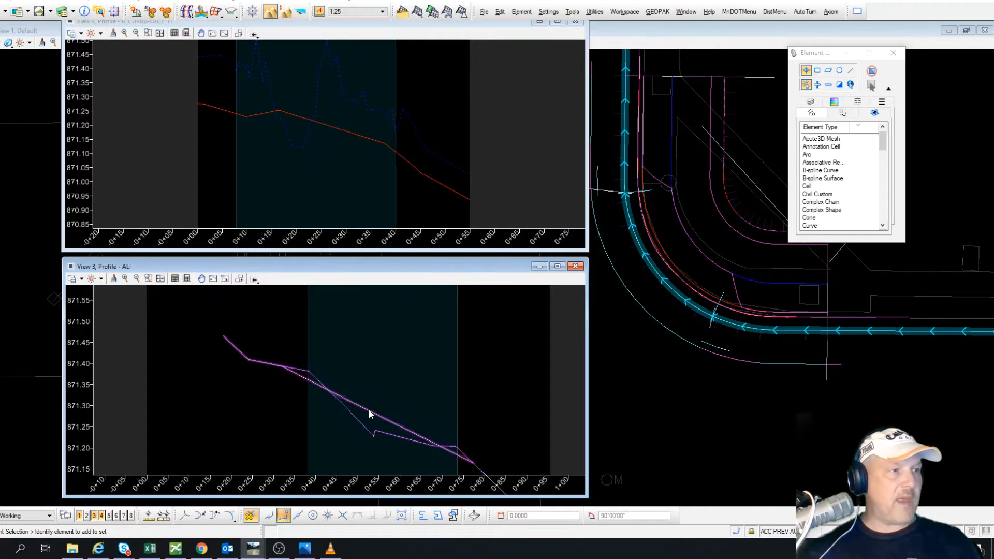
left_click(369, 410)
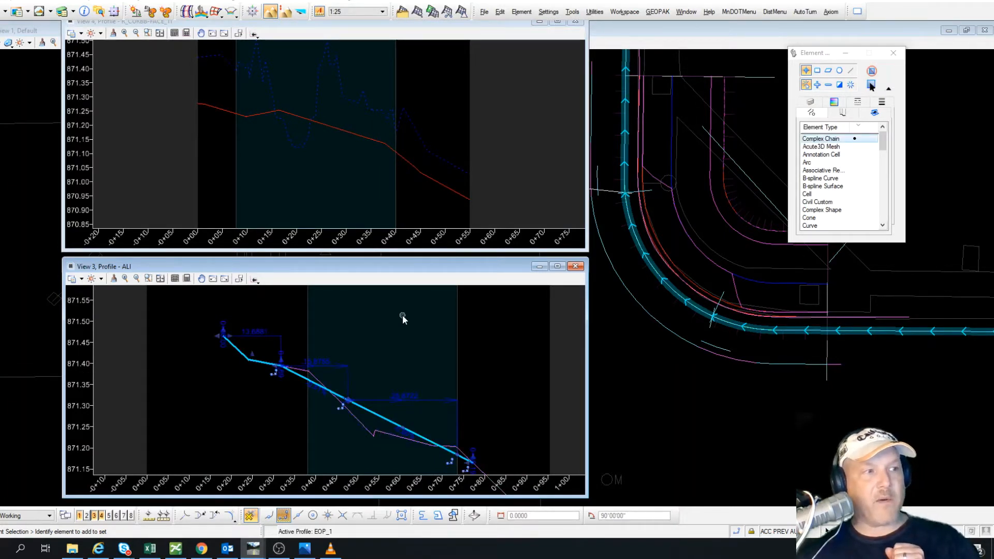
Step: Examine the slopes, segment lengths and vertical offset handles along the selected EOP_1 profile
scroll(340, 350, "down", 1)
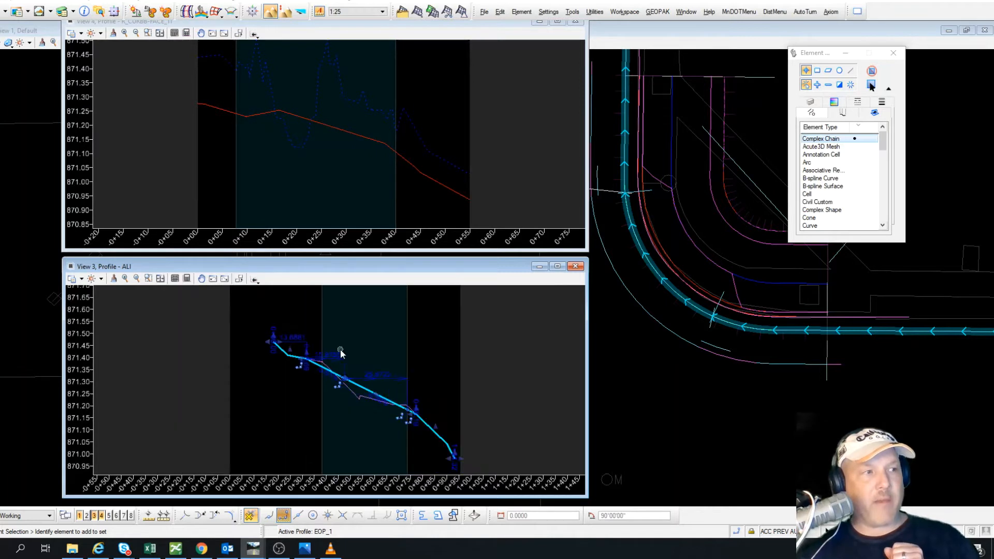
scroll(380, 384, "up", 1)
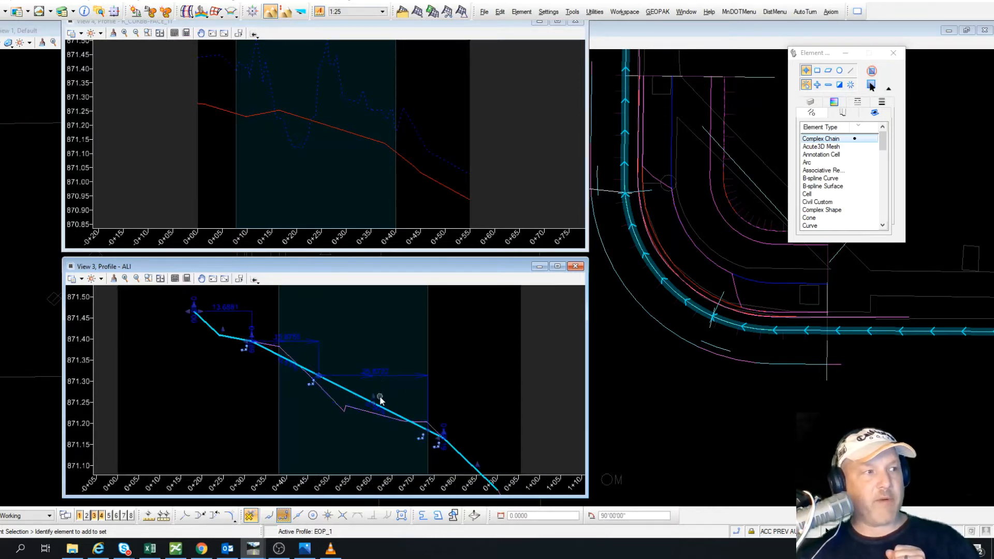
scroll(377, 413, "up", 5)
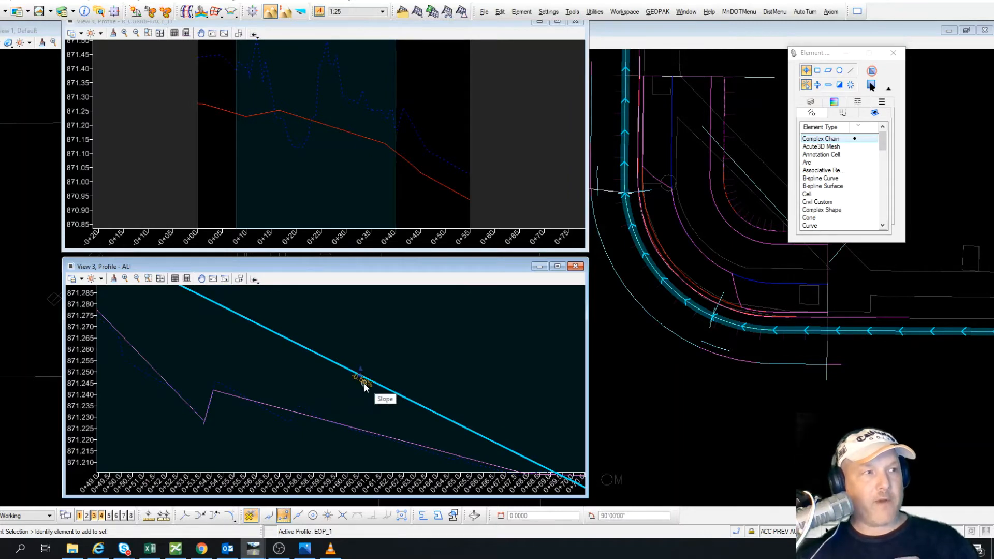
scroll(405, 410, "down", 3)
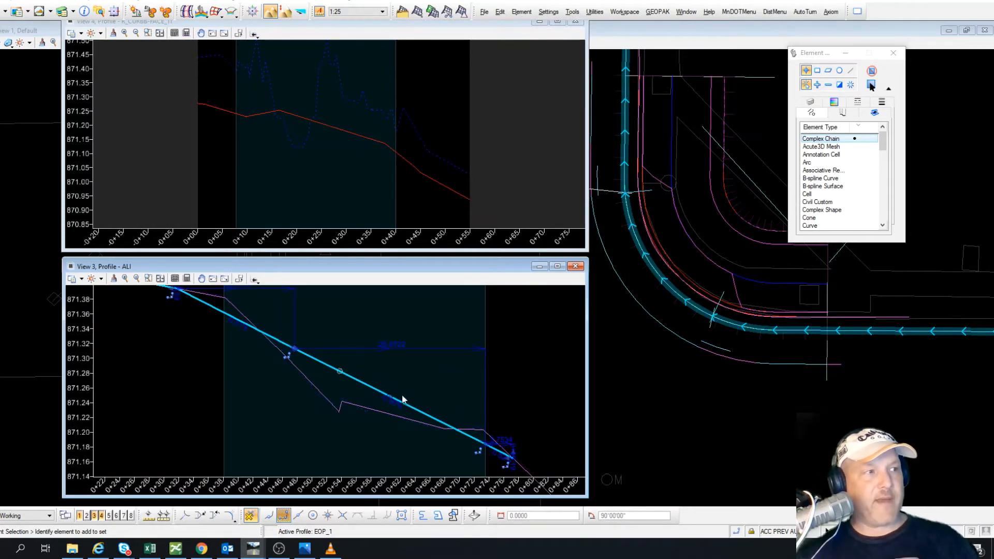
scroll(402, 394, "down", 3)
scroll(358, 388, "up", 3)
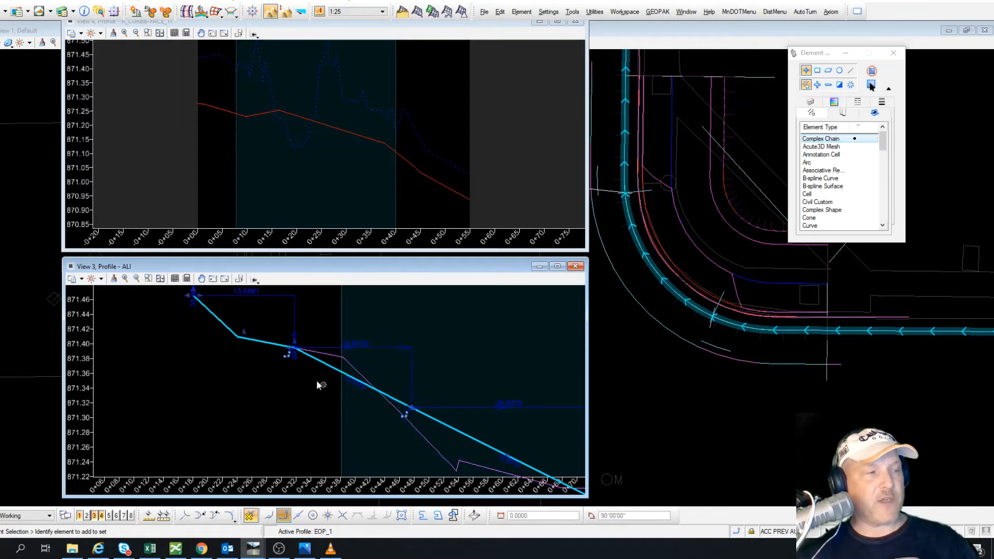
scroll(371, 399, "down", 3)
scroll(295, 353, "up", 3)
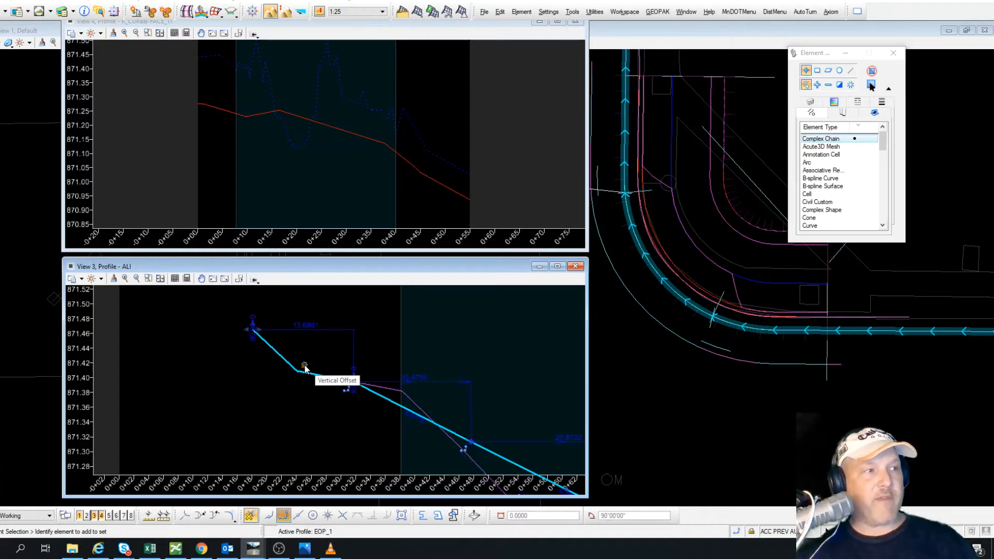
scroll(311, 363, "down", 3)
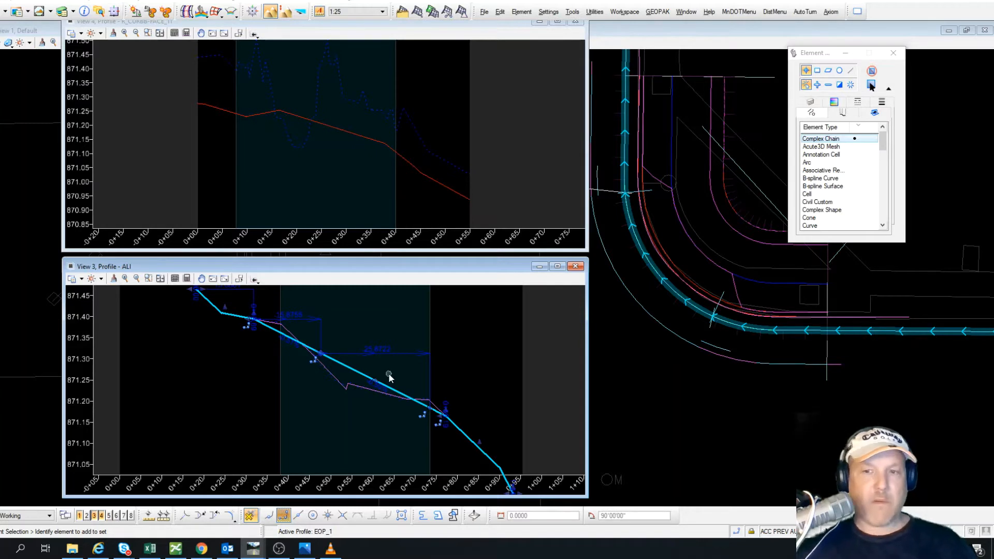
Step: Reselect the EOP_1 profile and open its Element Information, expanding its component profiles in an enlarged tree
left_click(360, 429)
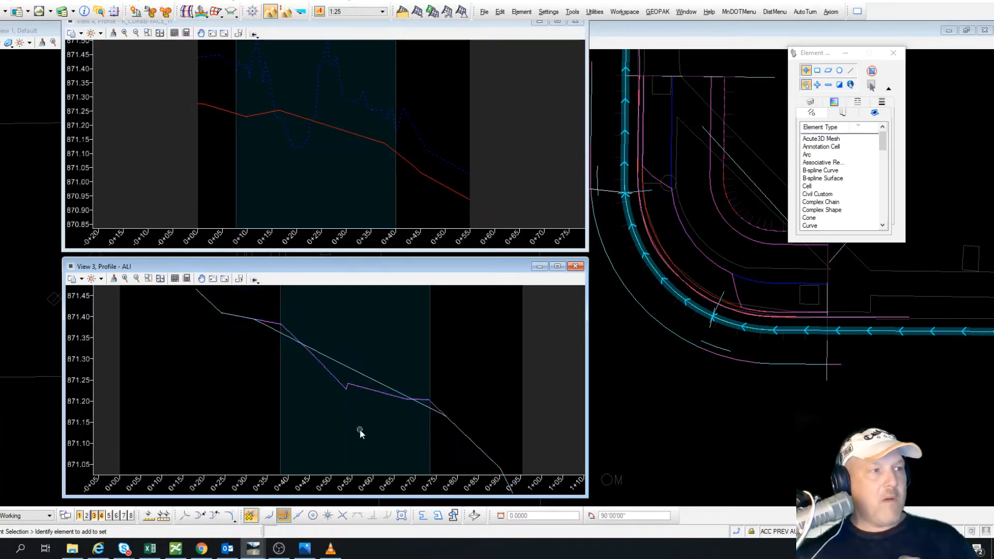
left_click(348, 372)
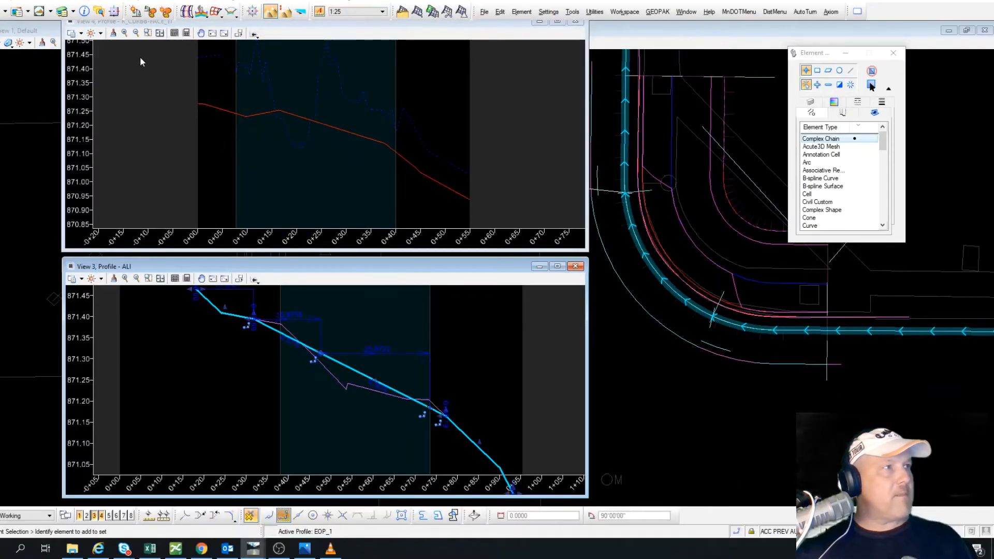
left_click(84, 13)
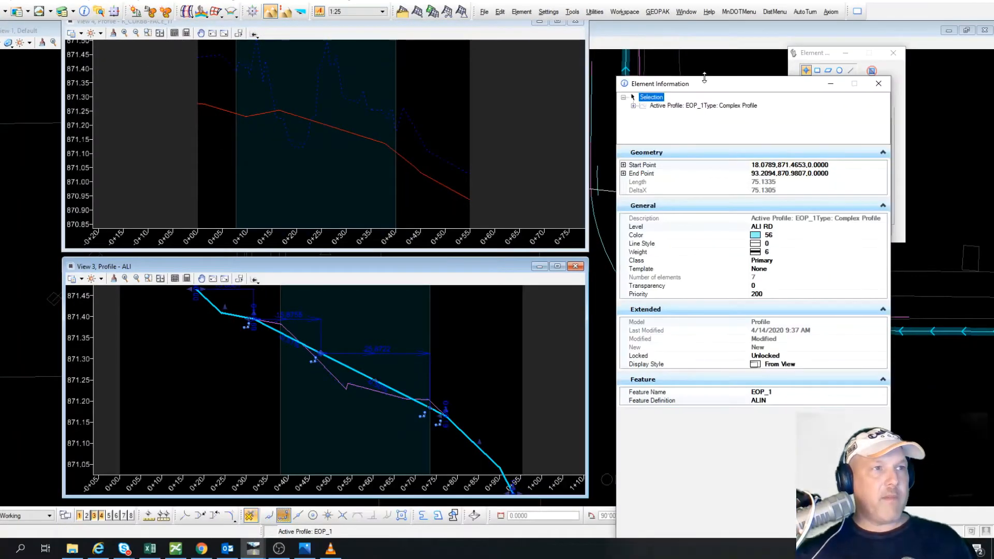
mouse_move(705, 77)
left_mouse_down()
mouse_move(594, 58)
mouse_move(679, 63)
mouse_move(710, 72)
mouse_move(708, 82)
left_mouse_up()
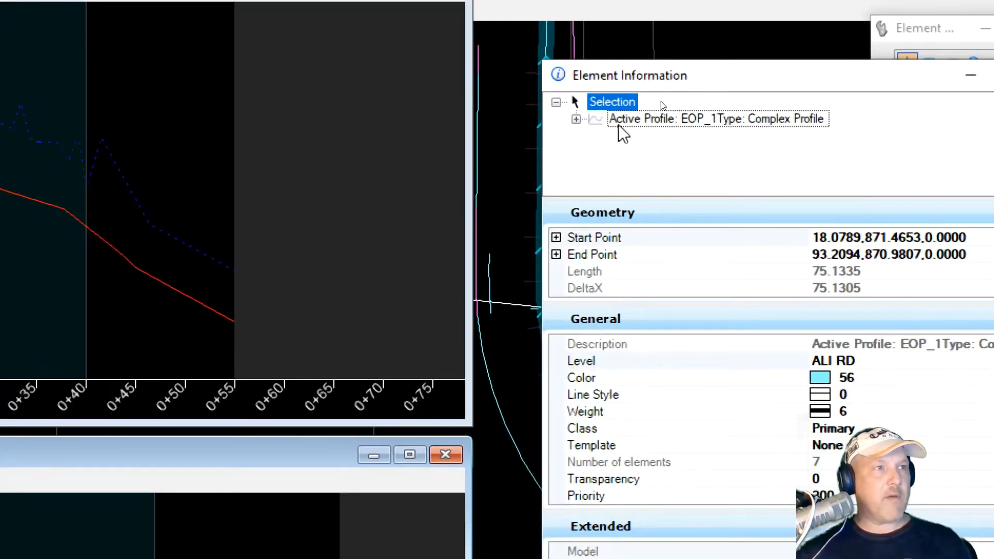
left_click(575, 120)
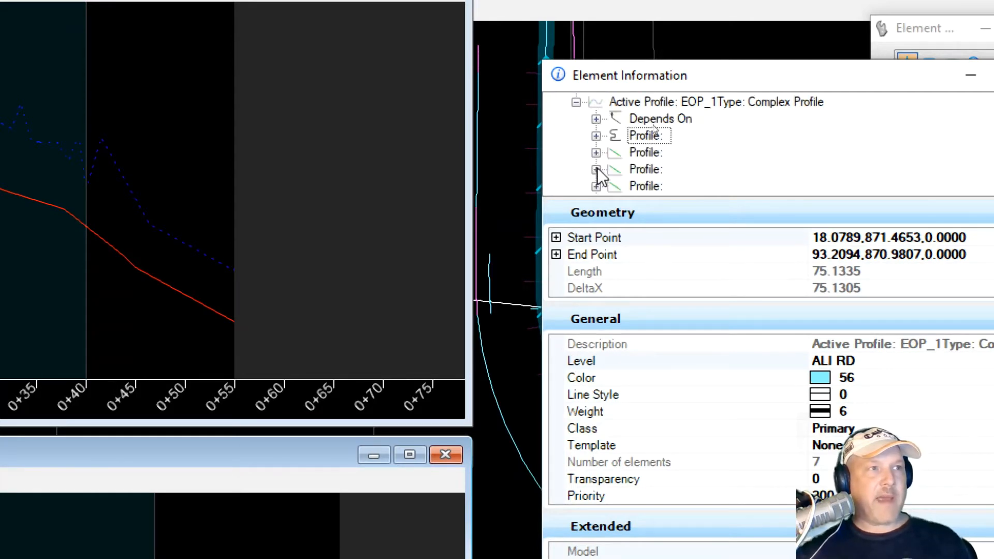
left_click_drag(617, 196, 619, 272)
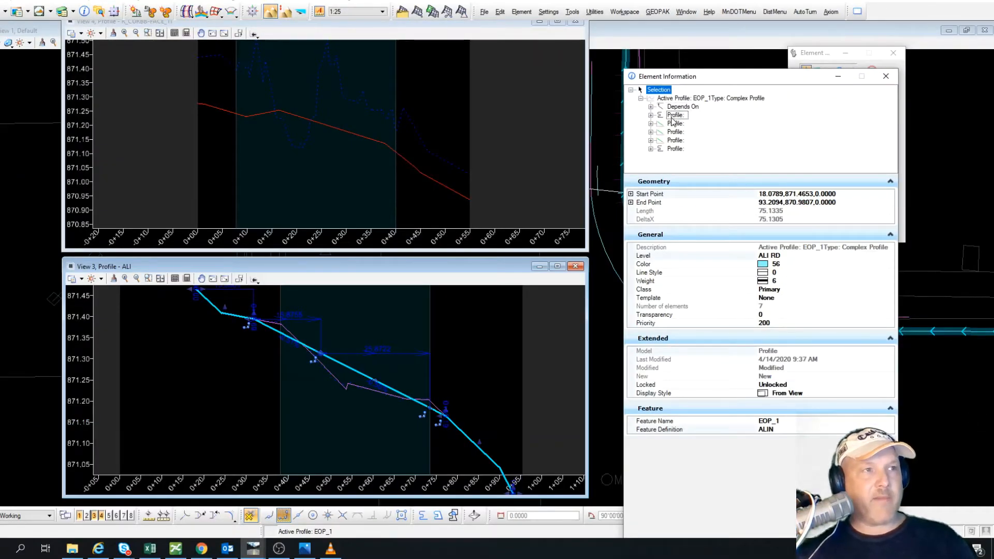
Step: Step through the first four component profiles of EOP_1 in Element Information and locate each one in View 3
left_click(675, 115)
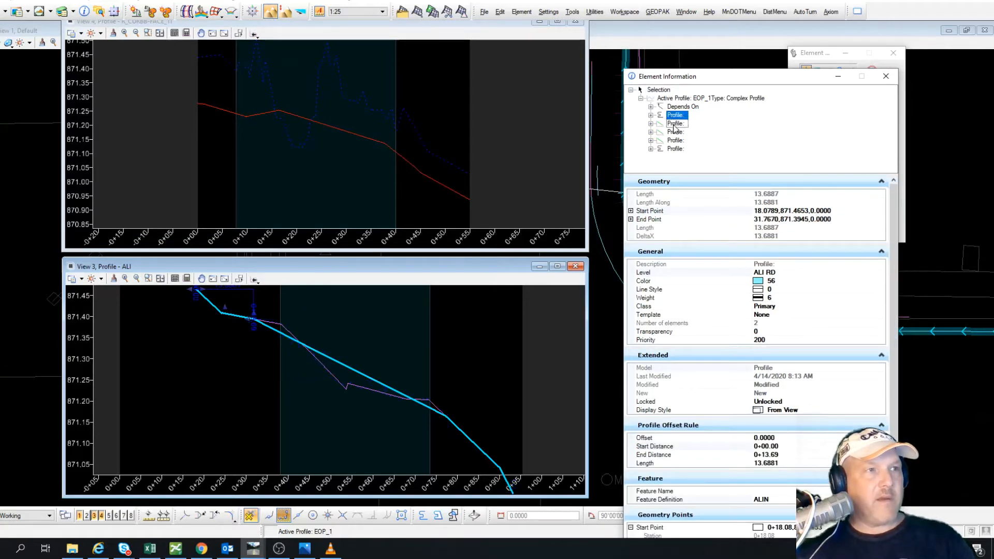
left_click(675, 124)
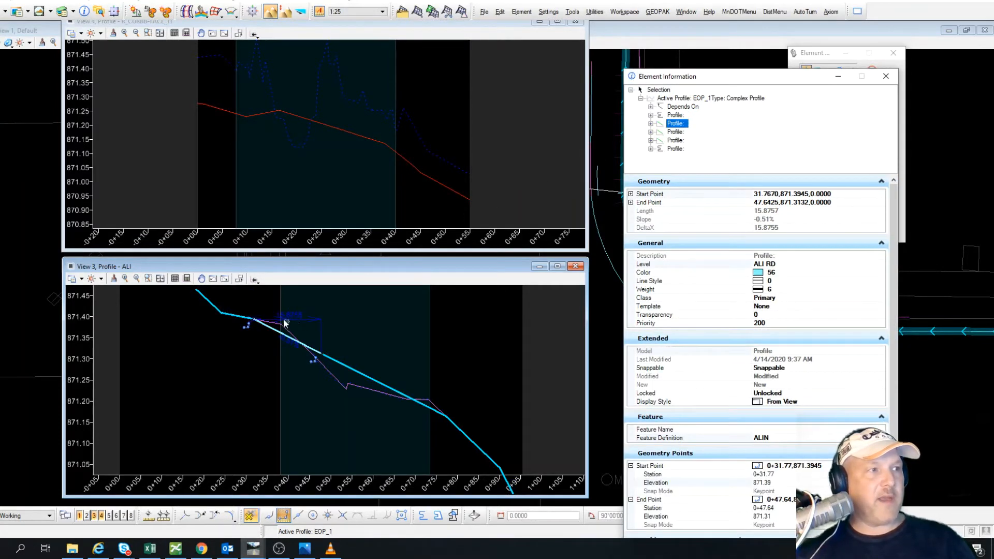
scroll(272, 306, "up", 5)
scroll(342, 340, "down", 3)
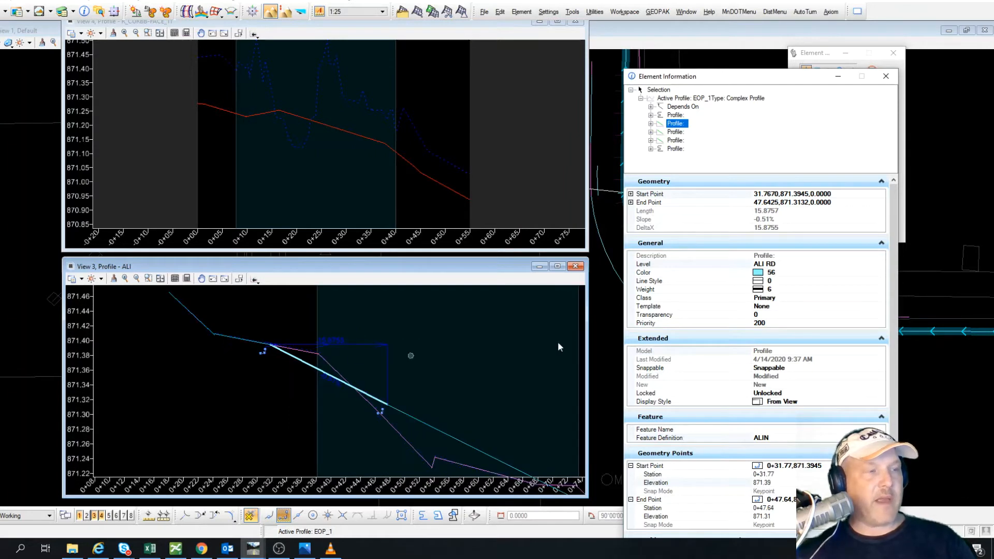
left_click(675, 133)
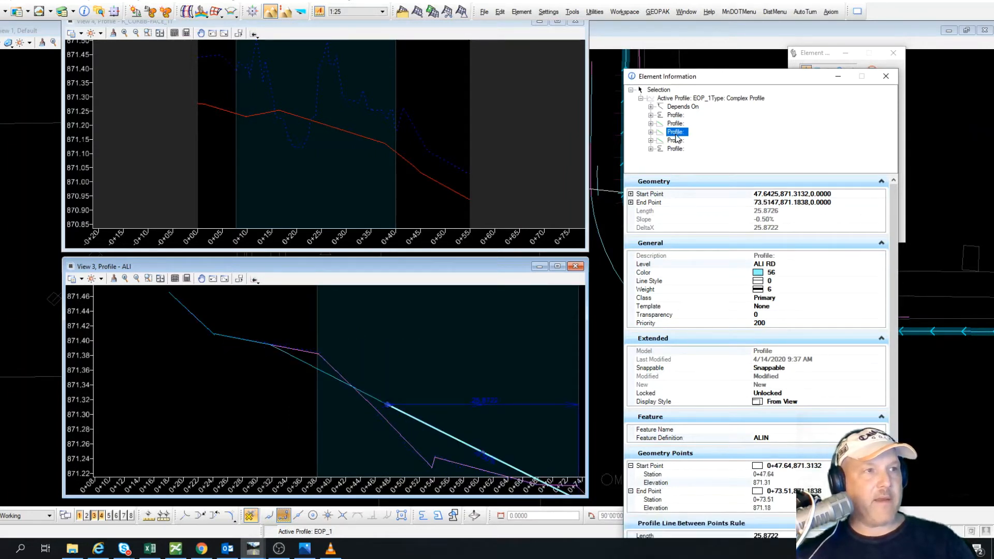
left_click(675, 139)
scroll(346, 303, "down", 3)
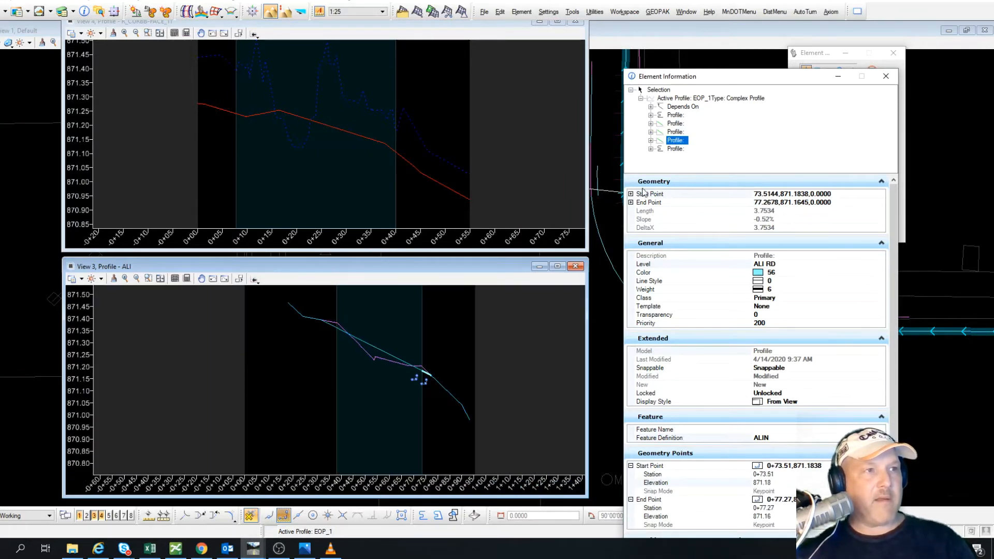
Step: Select the third component profile of EOP_1 and examine its geometry and Profile Line Between Points Rule against the neighbouring profile
left_click(675, 132)
scroll(394, 341, "up", 3)
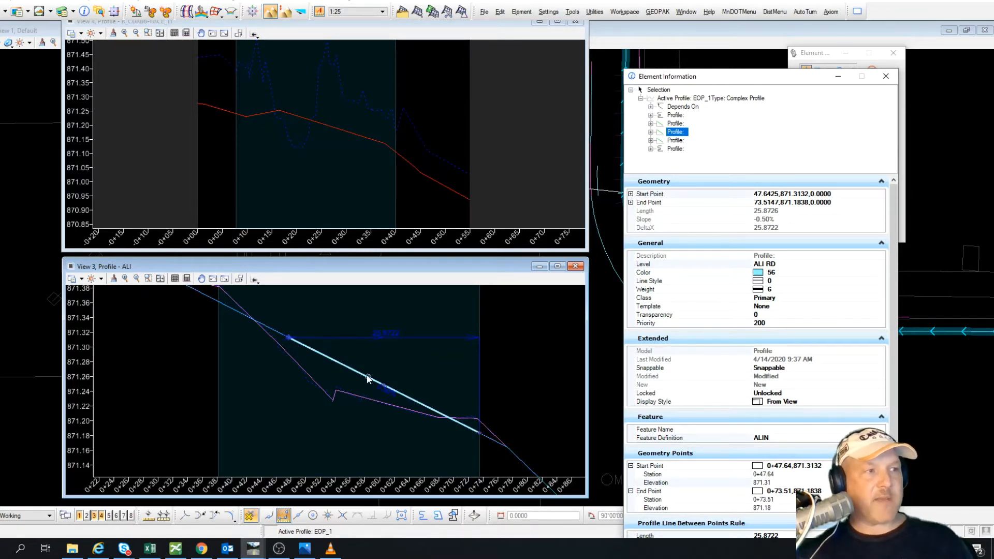
scroll(451, 411, "down", 2)
scroll(415, 388, "up", 2)
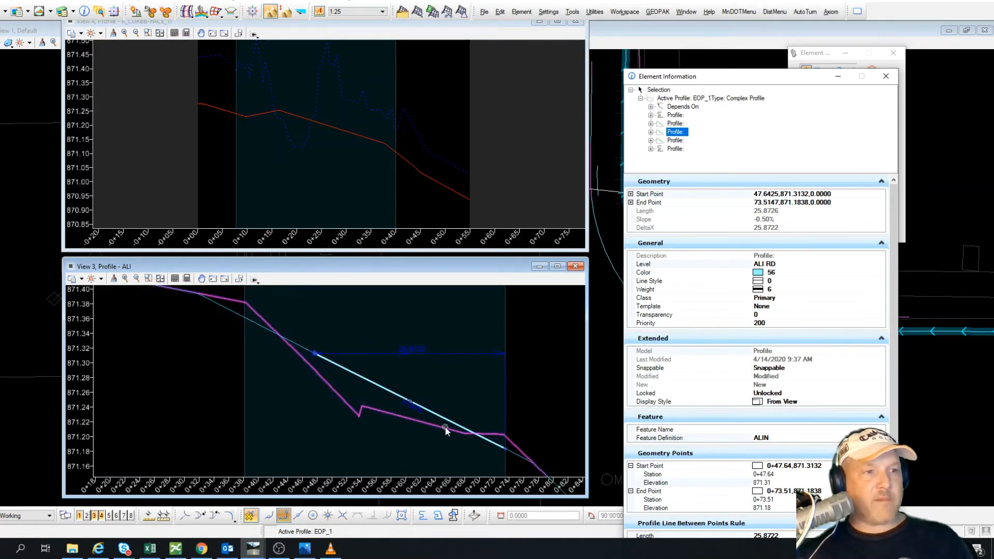
scroll(780, 463, "down", 1)
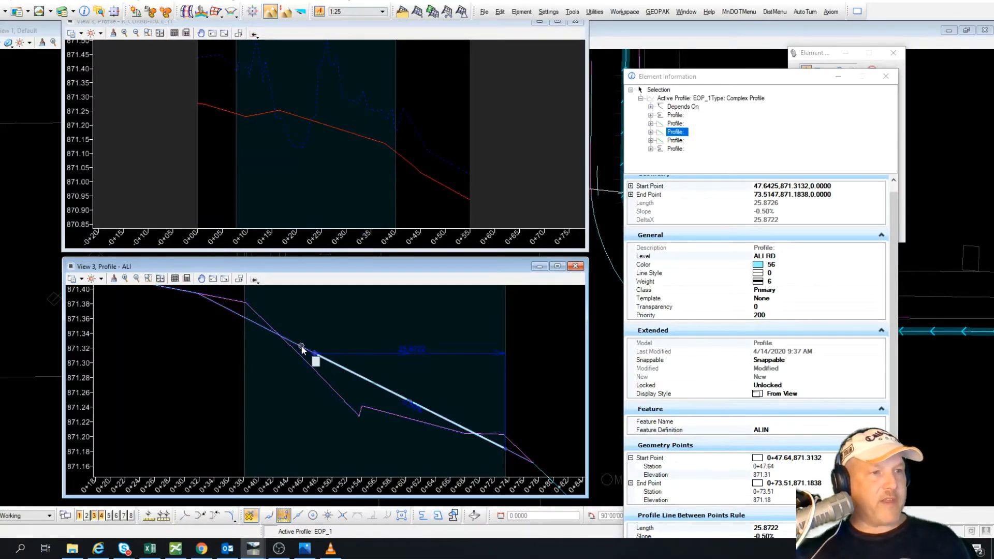
Step: Reselect the whole EOP_1 profile and examine its first component profile and the extent it covers in View 3
left_click(306, 346)
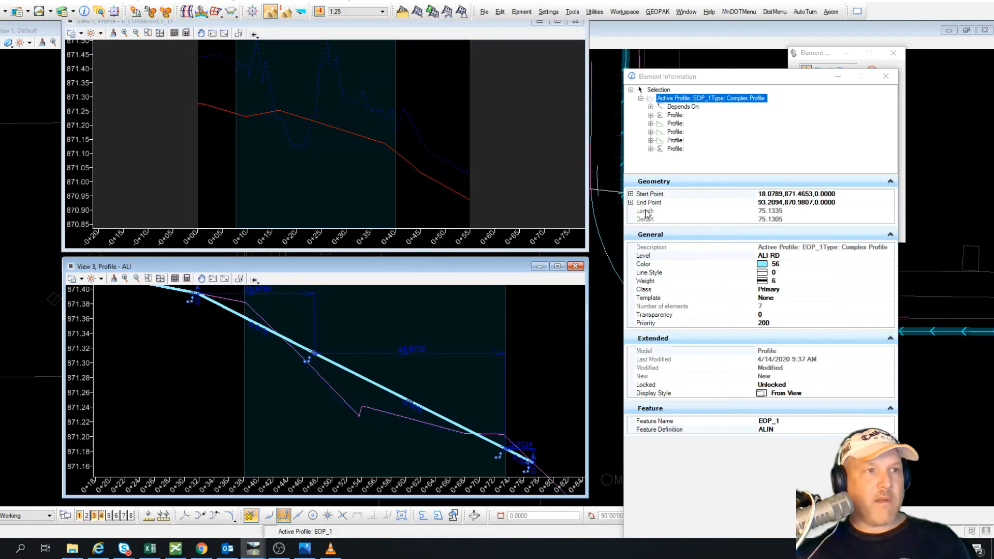
left_click(673, 115)
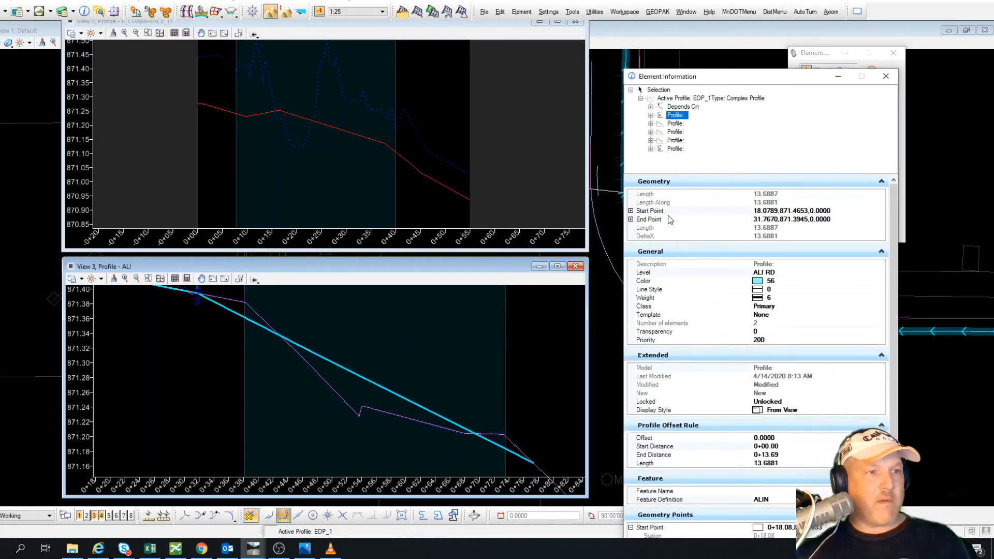
scroll(480, 373, "down", 1)
scroll(476, 376, "down", 2)
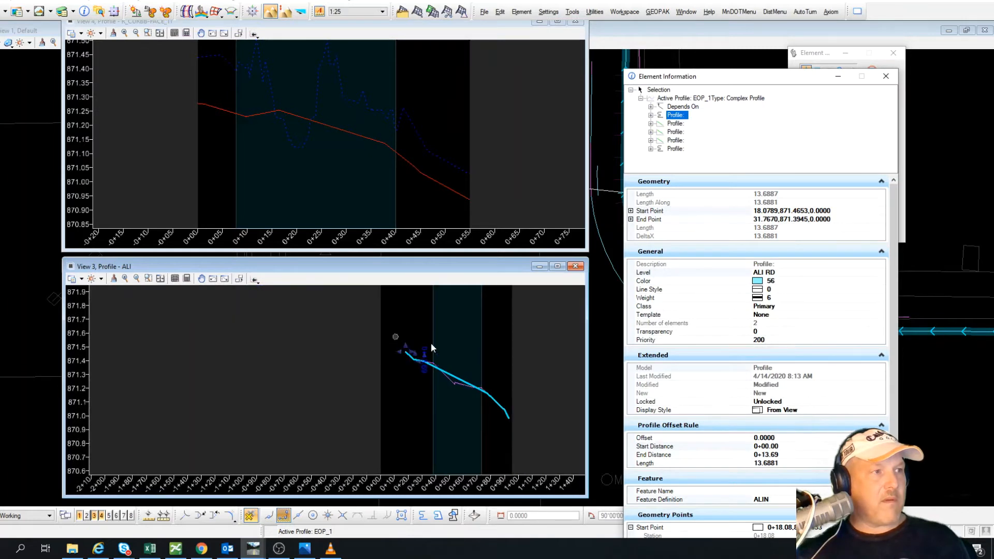
scroll(431, 343, "up", 2)
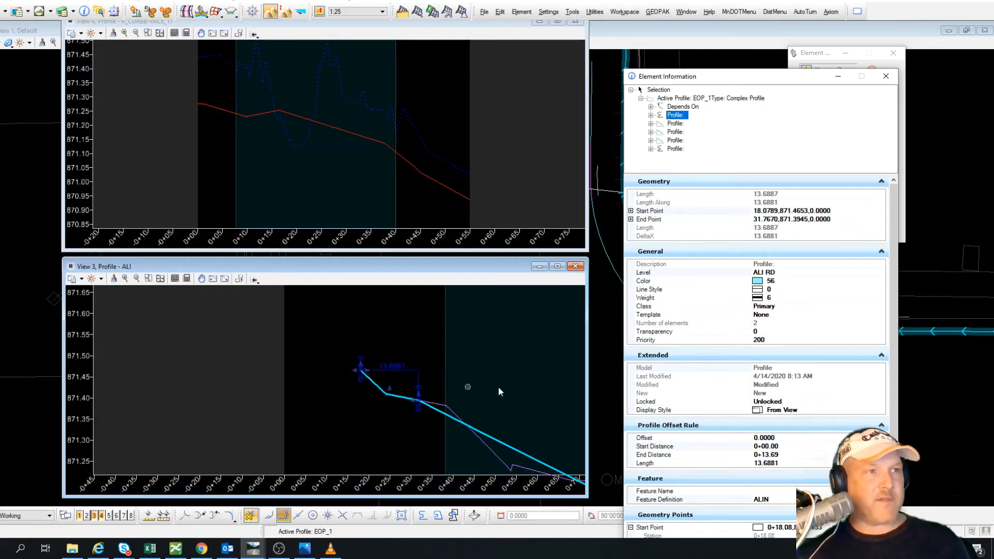
Step: Select the second component profile of EOP_1 and examine its end points, slope and rule around the line in View 3
left_click(673, 124)
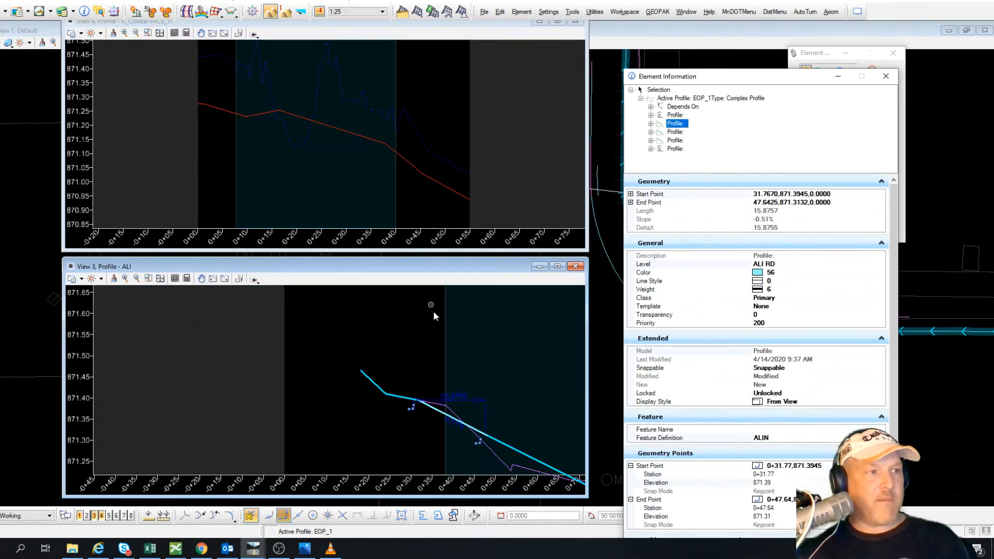
scroll(543, 432, "up", 1)
scroll(728, 391, "down", 1)
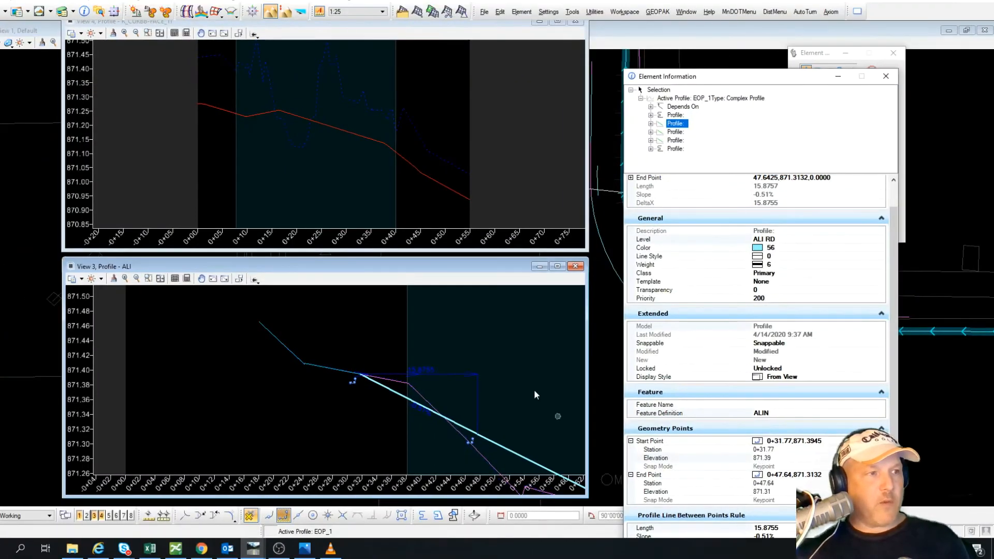
scroll(455, 366, "down", 1)
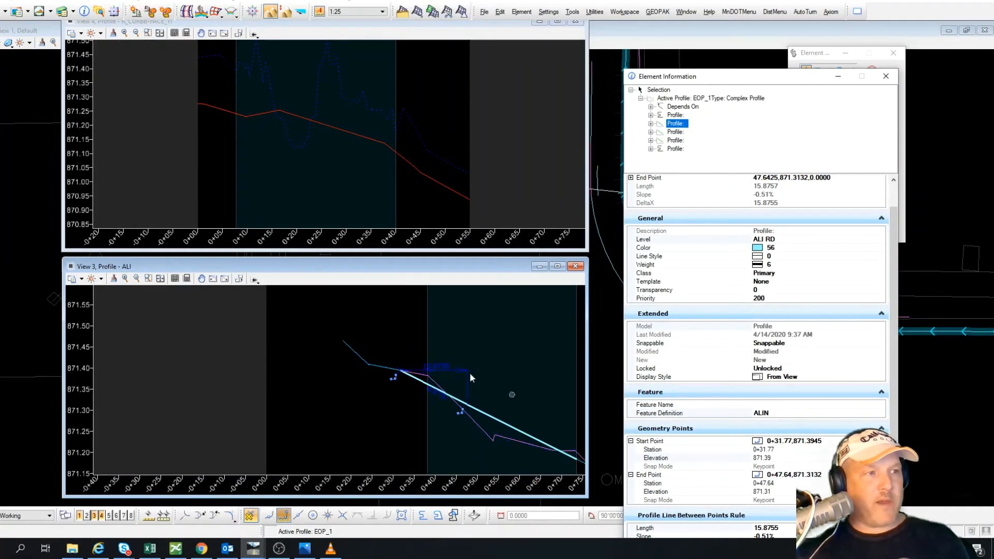
scroll(469, 372, "down", 1)
scroll(493, 396, "up", 2)
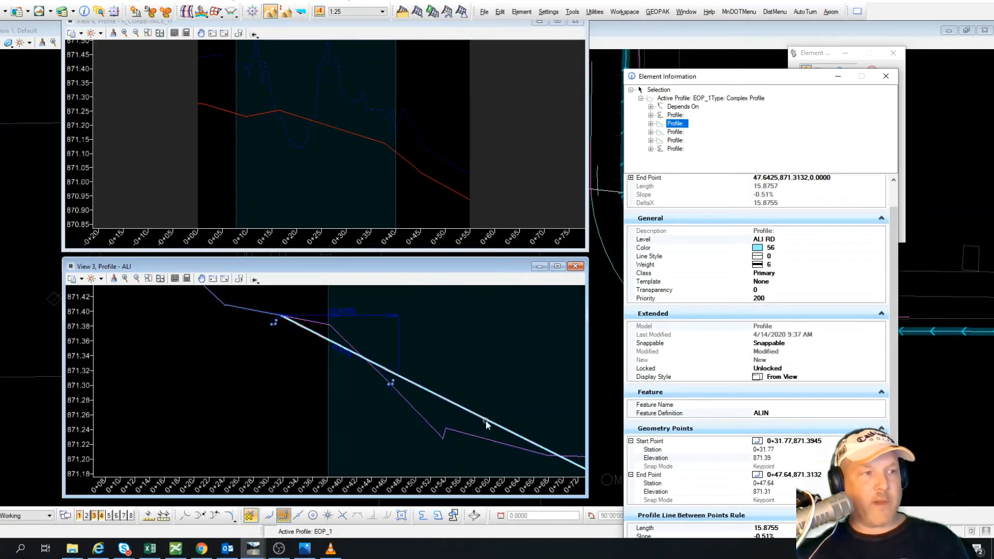
mouse_move(487, 421)
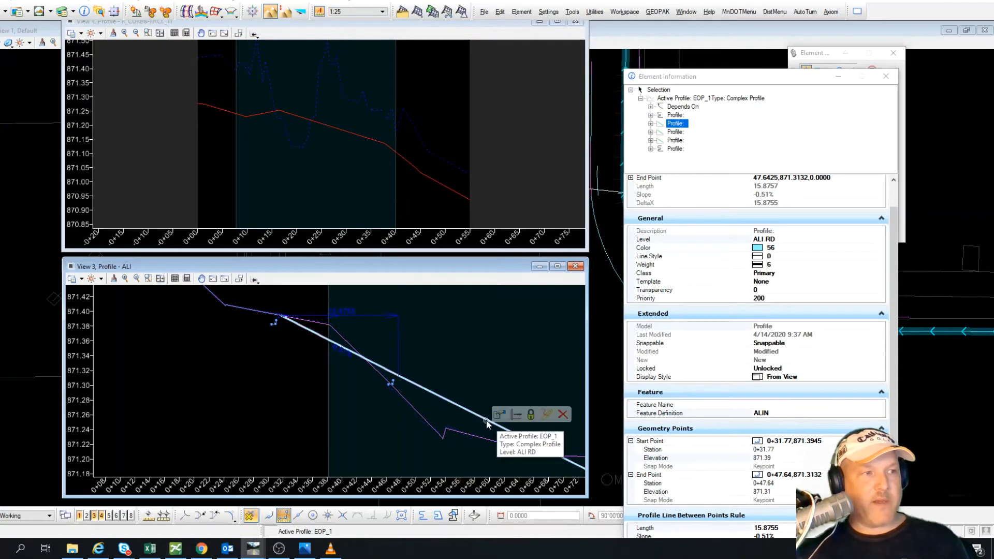
Step: Select the third component profile again and examine the handles at its start point, where it meets the second component
left_click(676, 132)
scroll(430, 294, "down", 2)
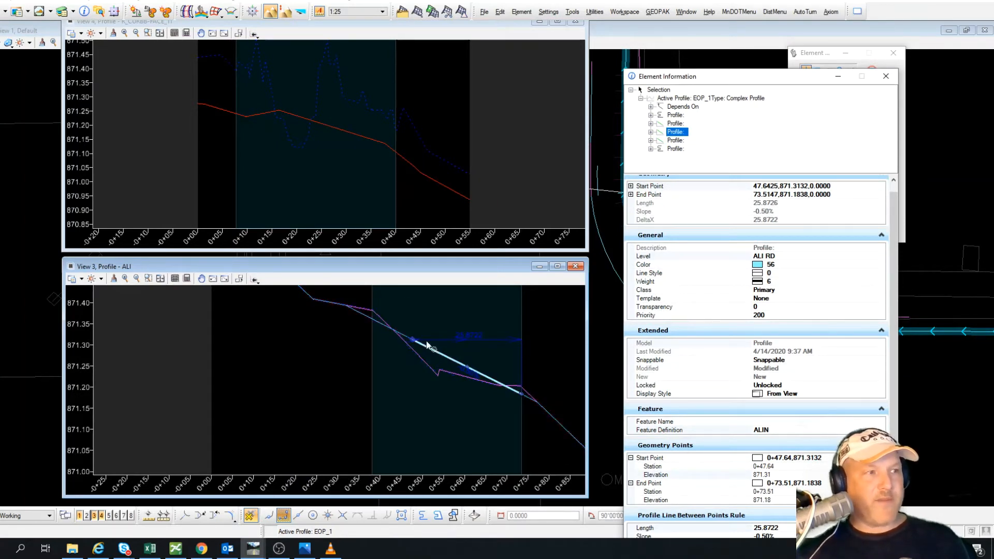
scroll(428, 311, "up", 4)
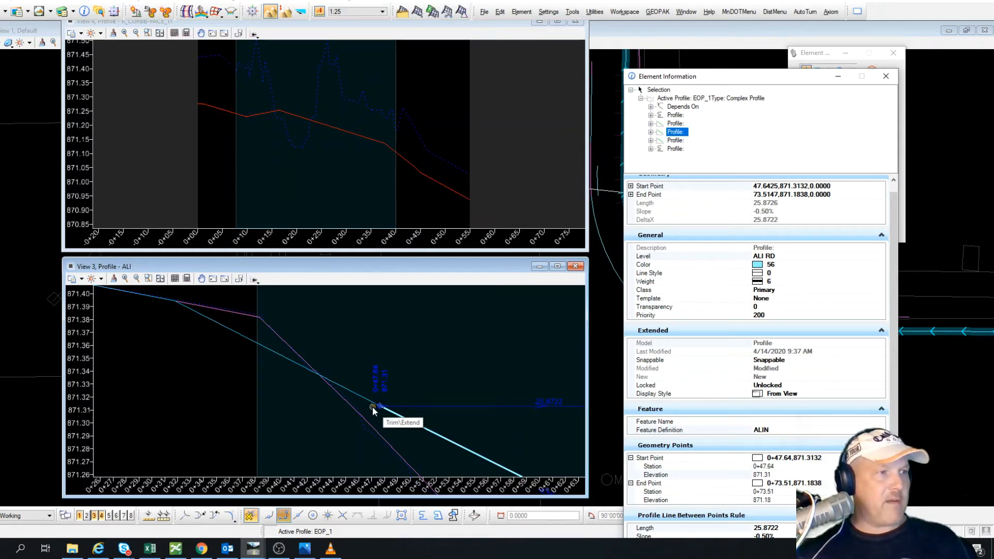
scroll(432, 397, "down", 2)
scroll(415, 391, "up", 5)
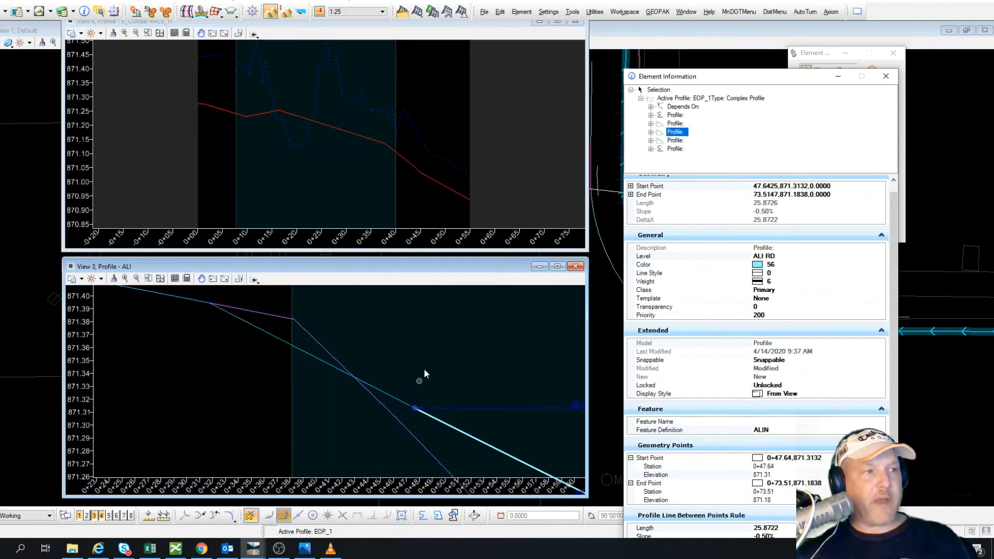
Step: Reselect EOP_1 and try moving the second component's end point to about station 0+54, elevation 871.31, away from the third component
left_click(467, 360)
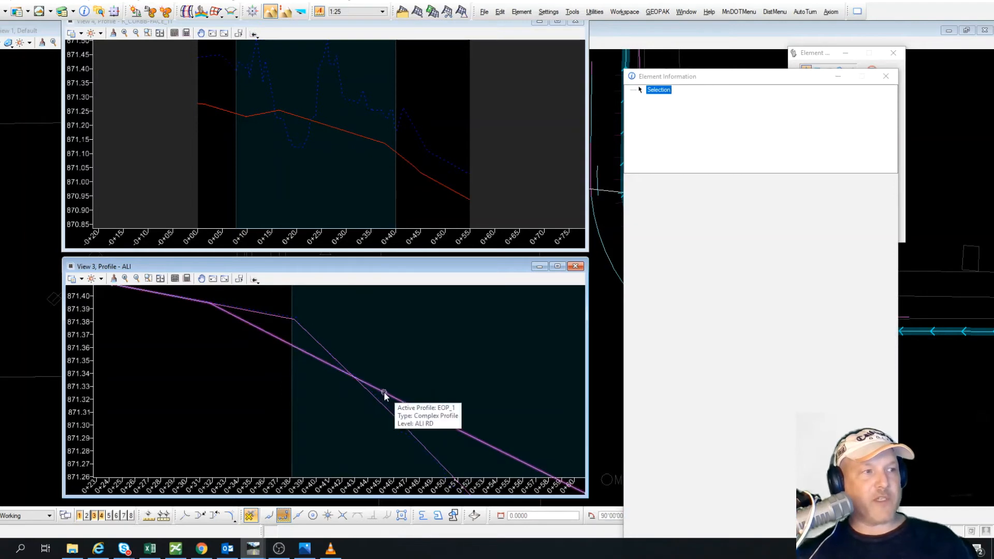
left_click(385, 394)
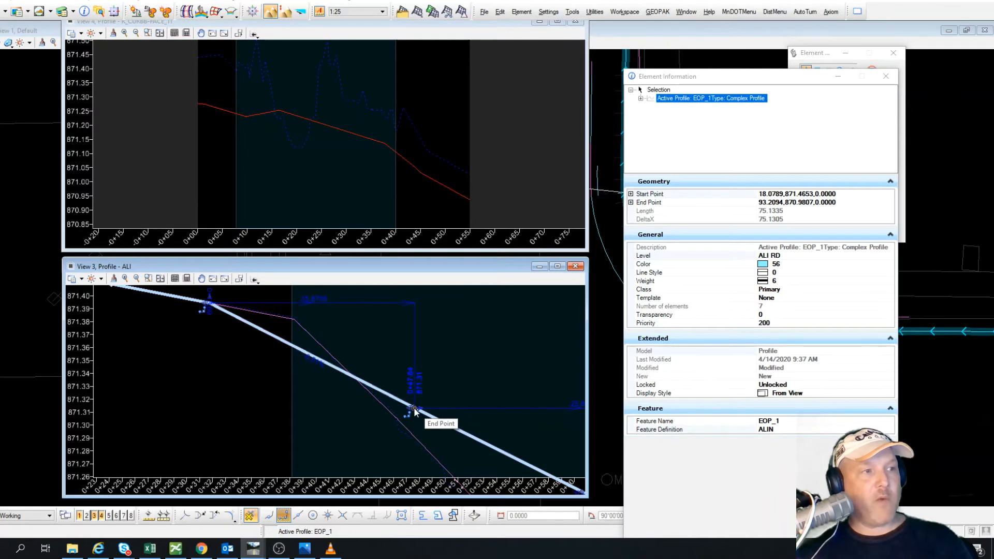
left_click_drag(415, 409, 500, 416)
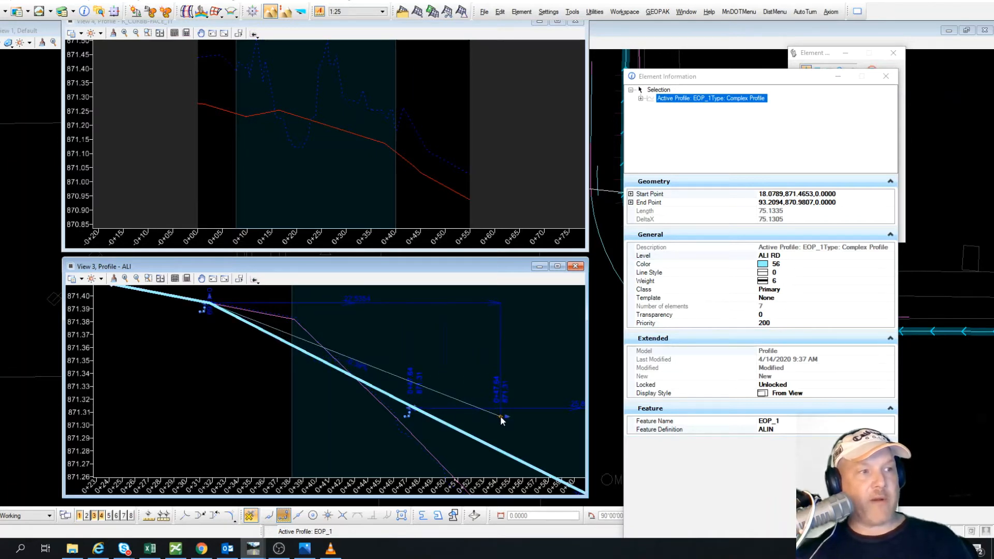
left_click_drag(500, 417, 500, 416)
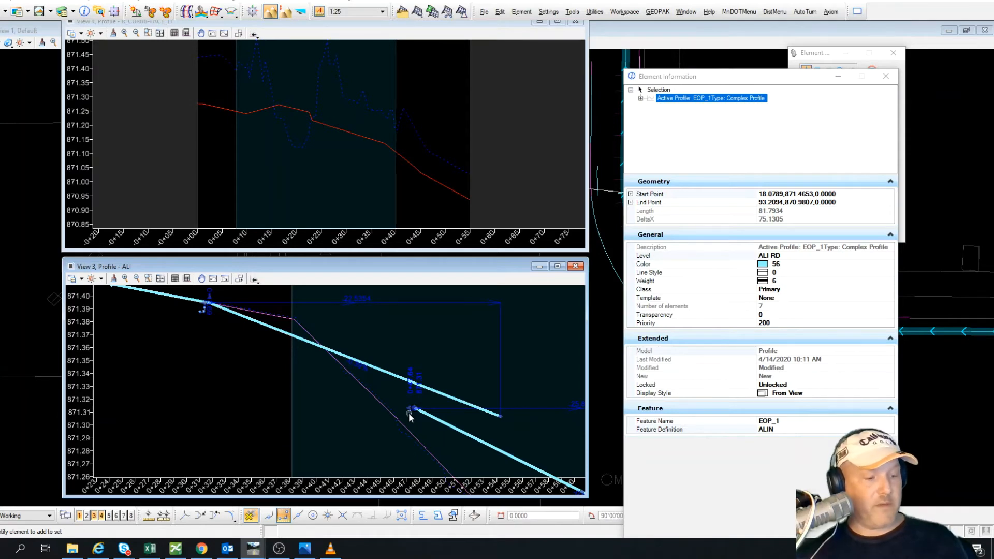
Step: Undo the move of the second component's end point on EOP_1
key("super")
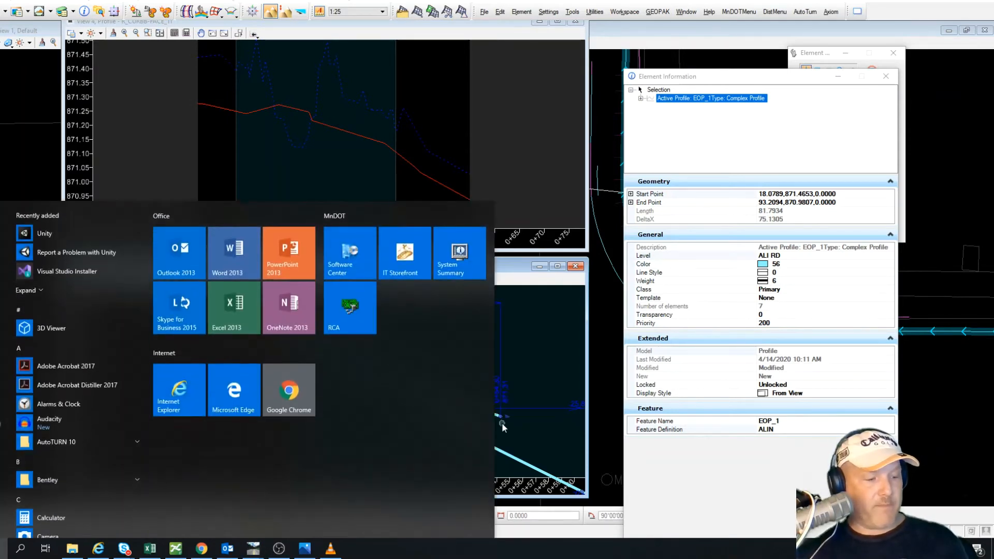
left_click(568, 444)
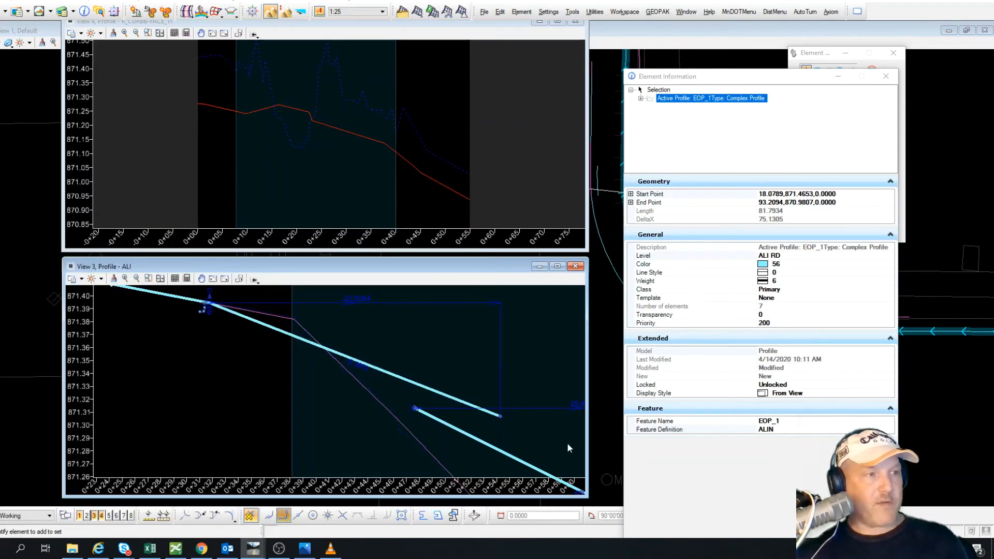
key("ctrl+z")
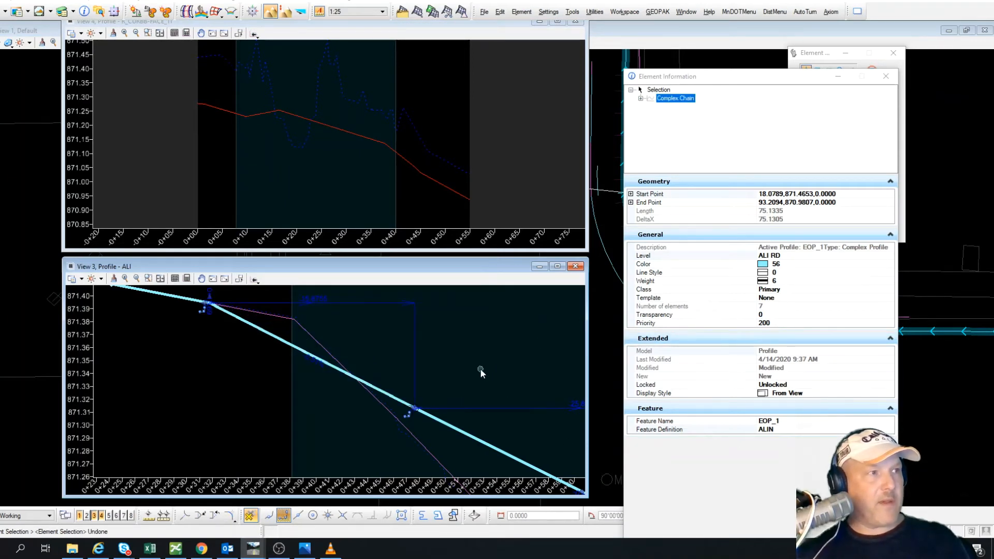
Step: Reselect EOP_1, expand its component profiles in Element Information, and review the first and second components
left_click(514, 351)
left_click(474, 438)
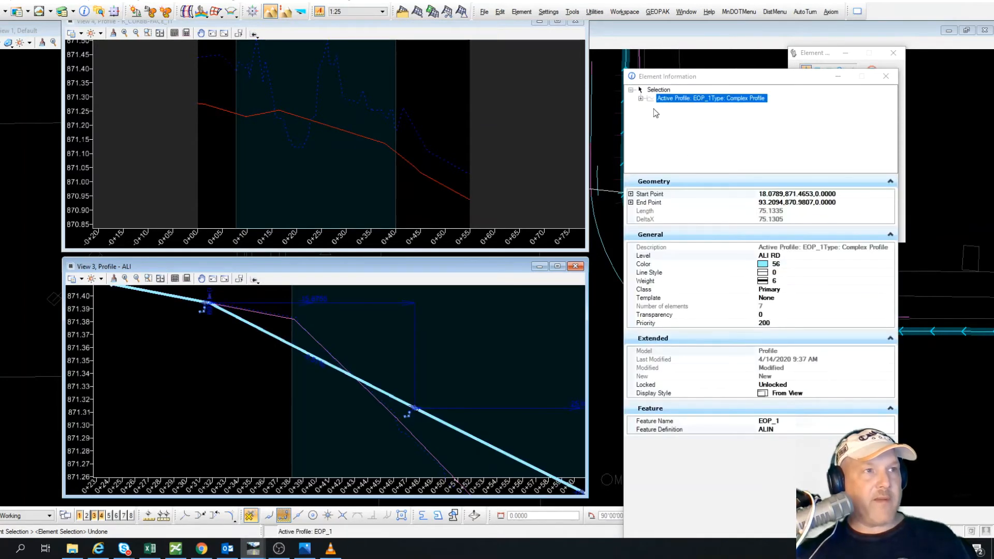
left_click(641, 98)
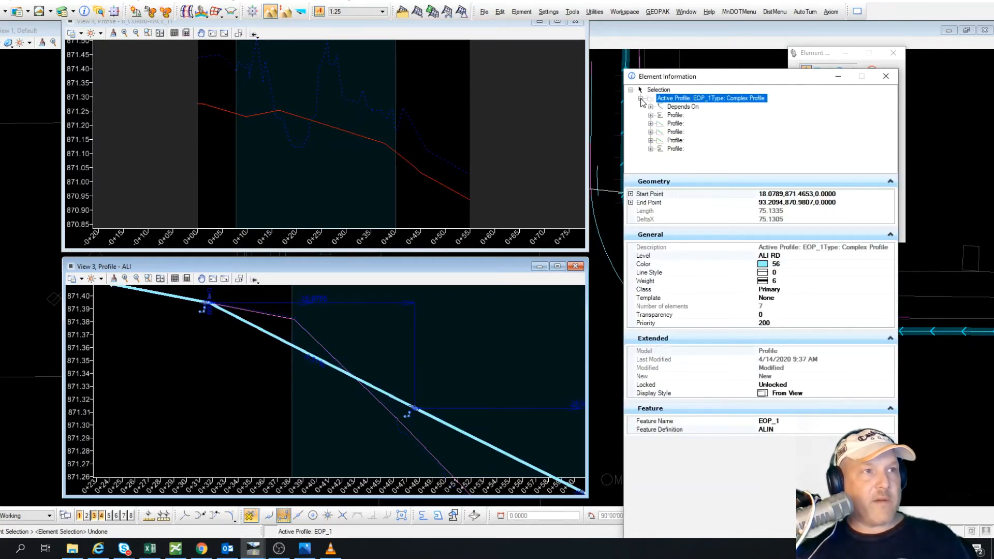
left_click(675, 115)
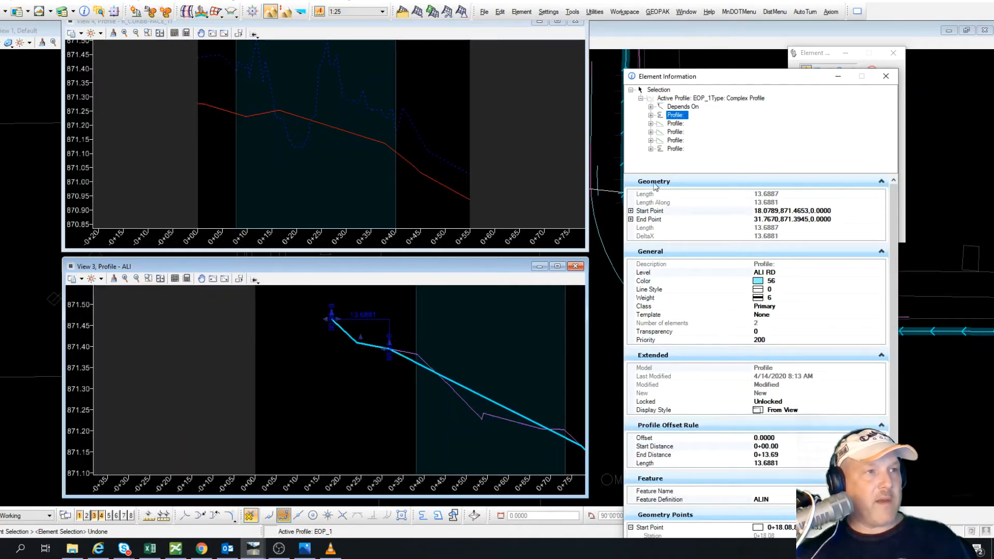
left_click(676, 124)
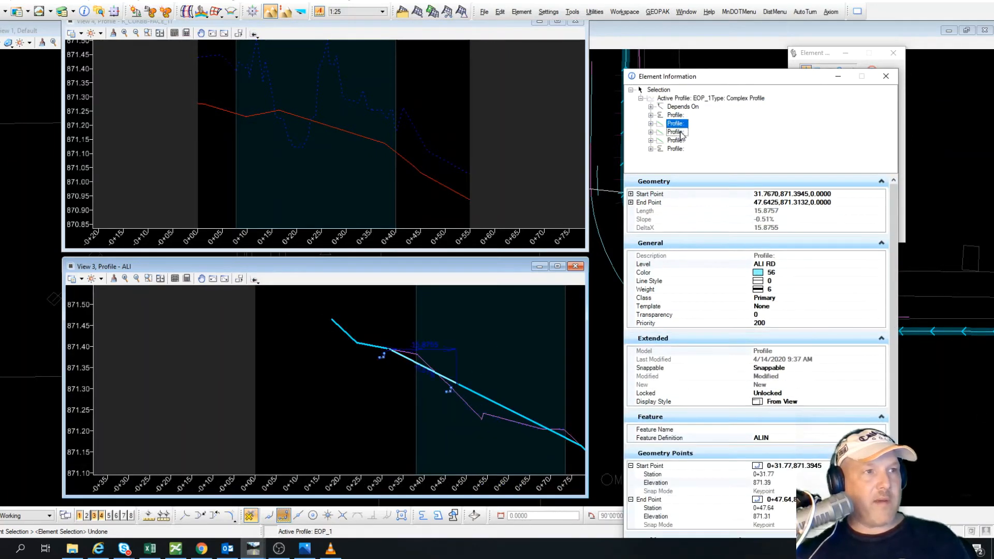
Step: Select the third component profile and examine the station and elevation handles at its start point in View 3
left_click(676, 132)
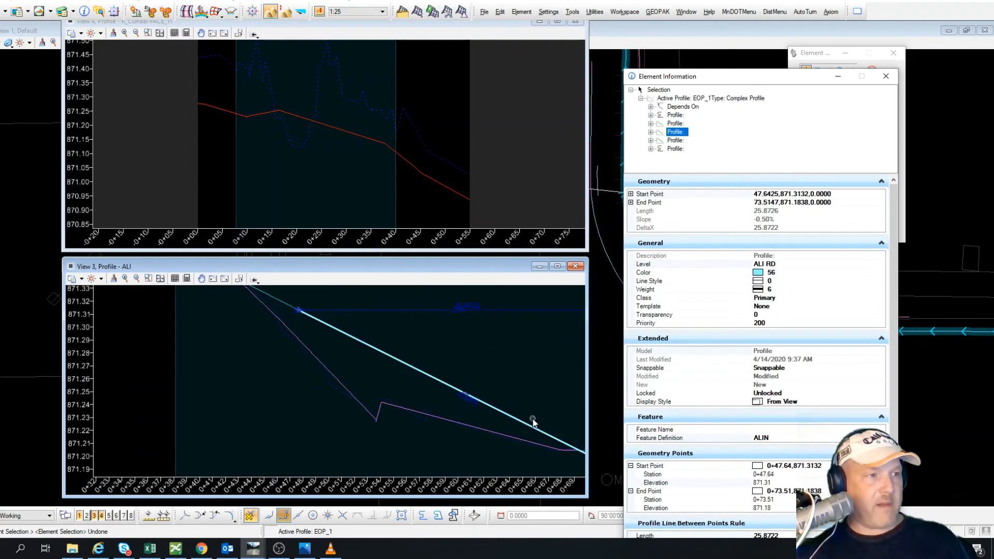
scroll(357, 339, "up", 2)
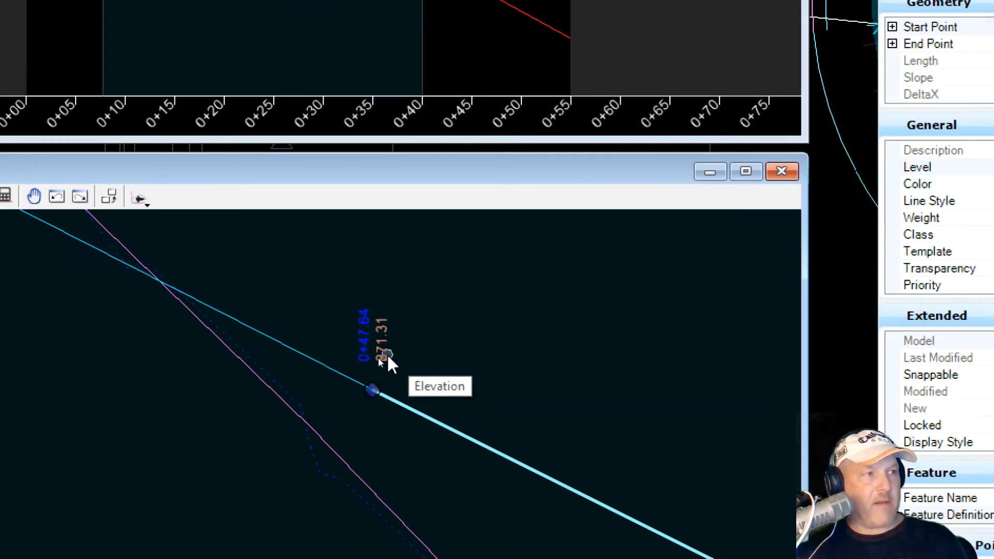
key("super")
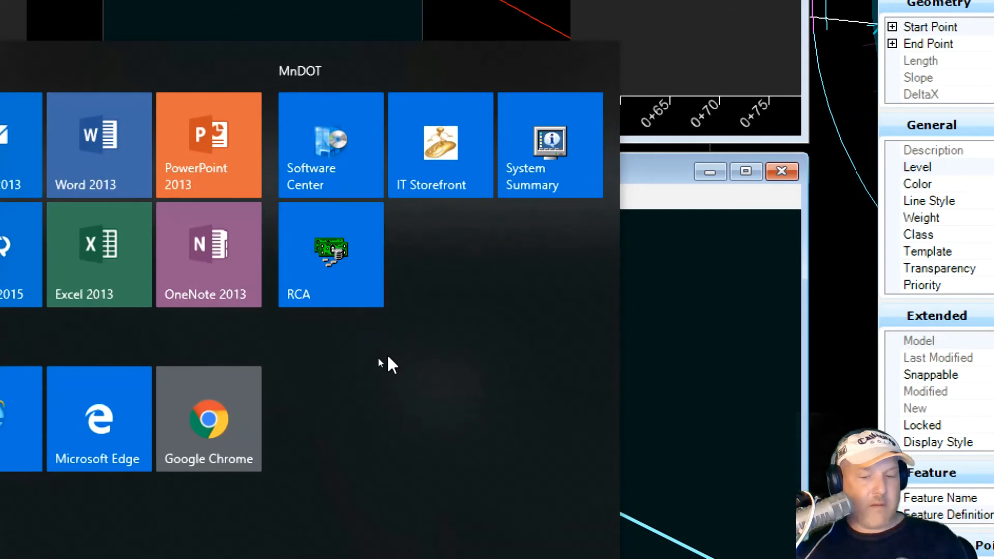
key("super")
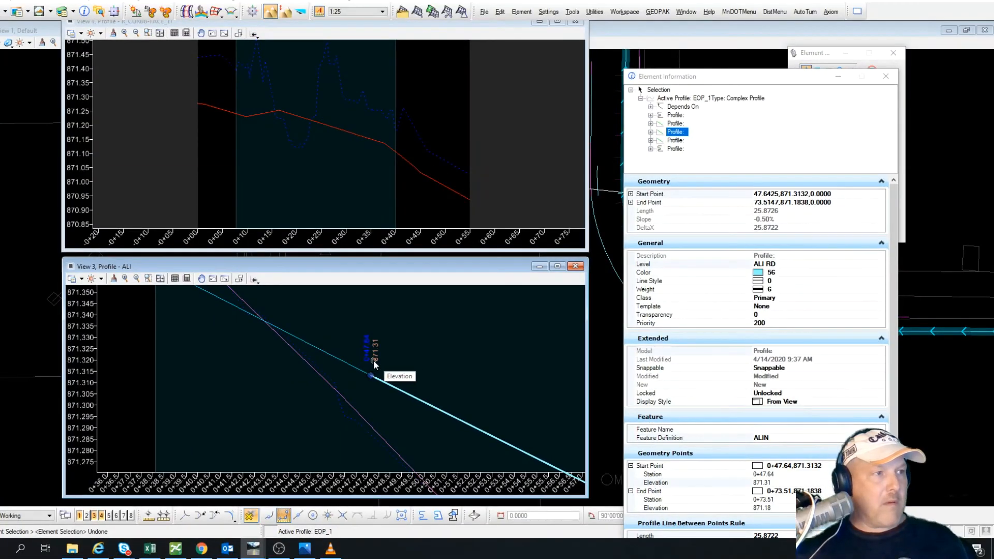
Step: Try setting the elevation to 871.0 at the third component's start point on EOP_1 in View 3, and undo the change
left_click(377, 356)
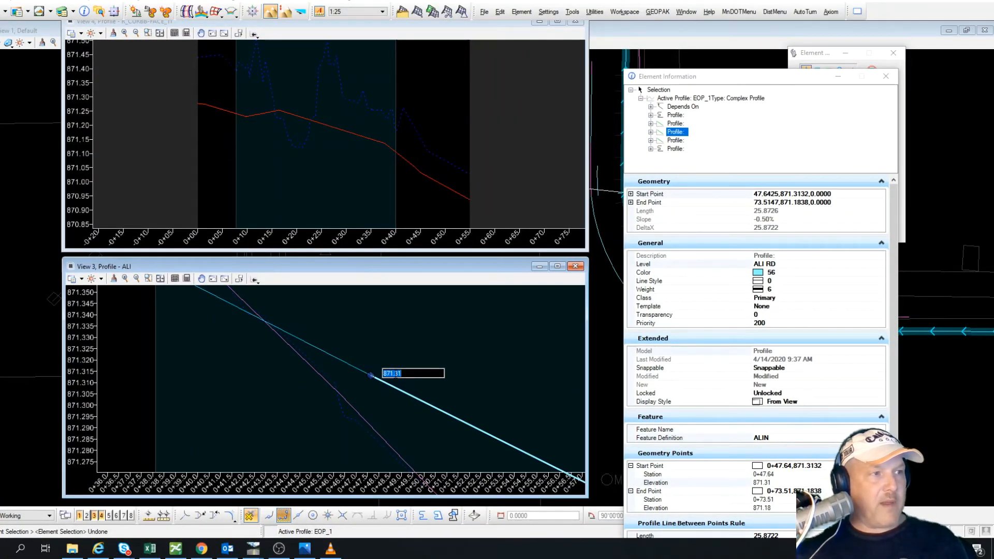
double_click(396, 373)
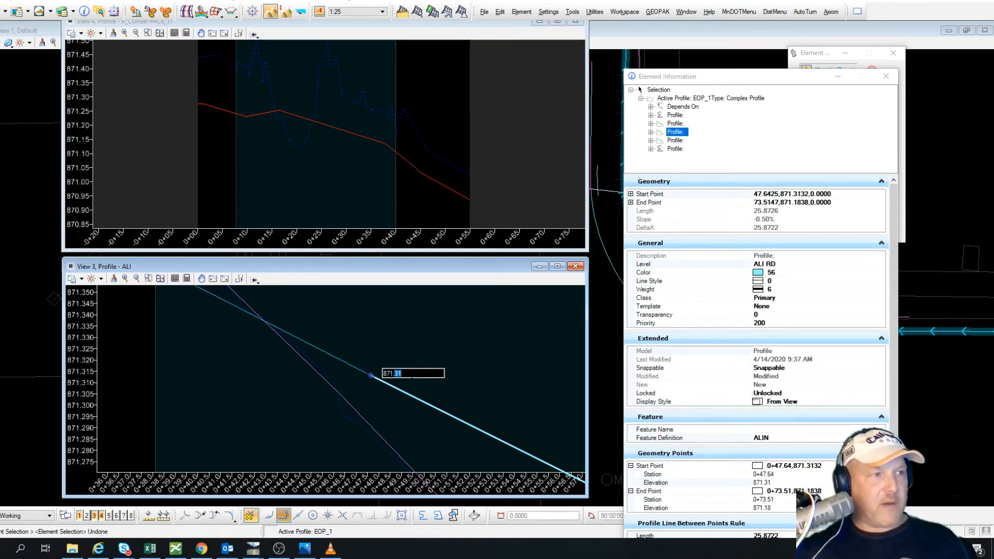
type("0")
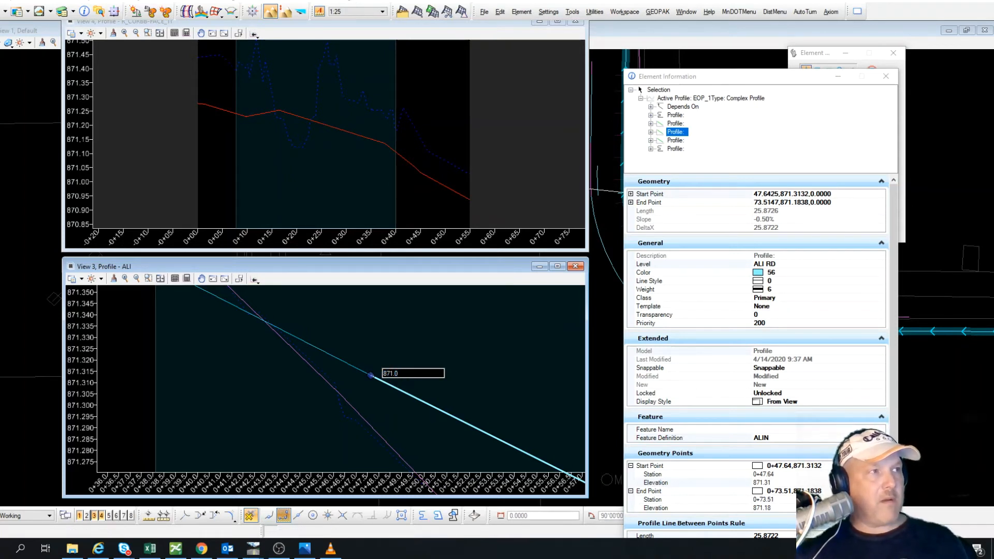
key("Return")
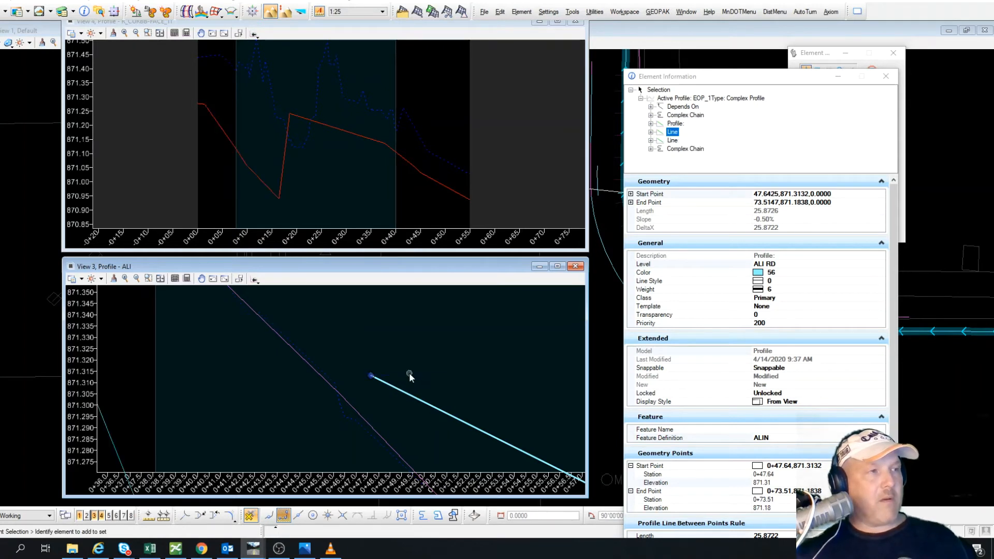
scroll(396, 358, "down", 5)
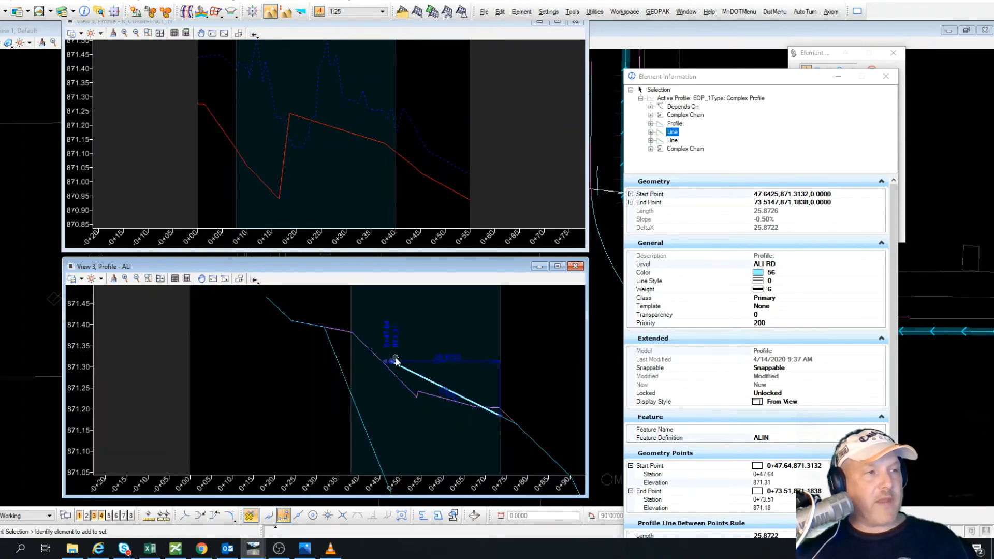
scroll(417, 374, "down", 5)
scroll(414, 402, "up", 5)
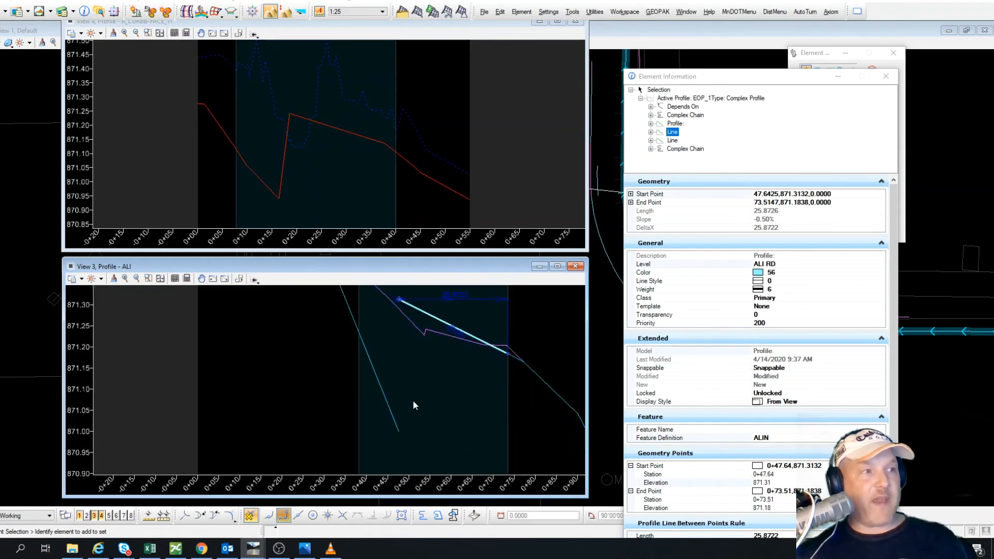
scroll(413, 405, "down", 3)
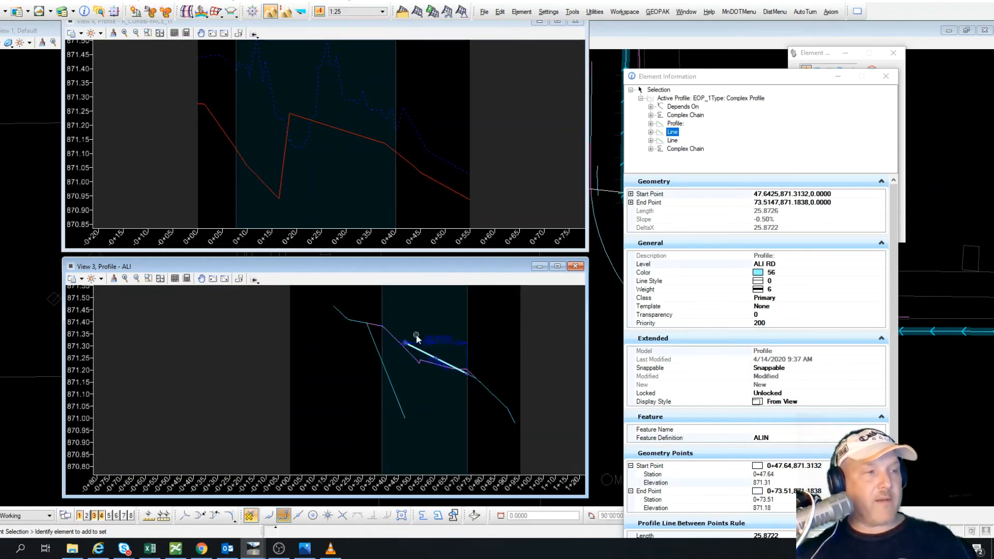
scroll(417, 339, "up", 3)
scroll(417, 339, "down", 3)
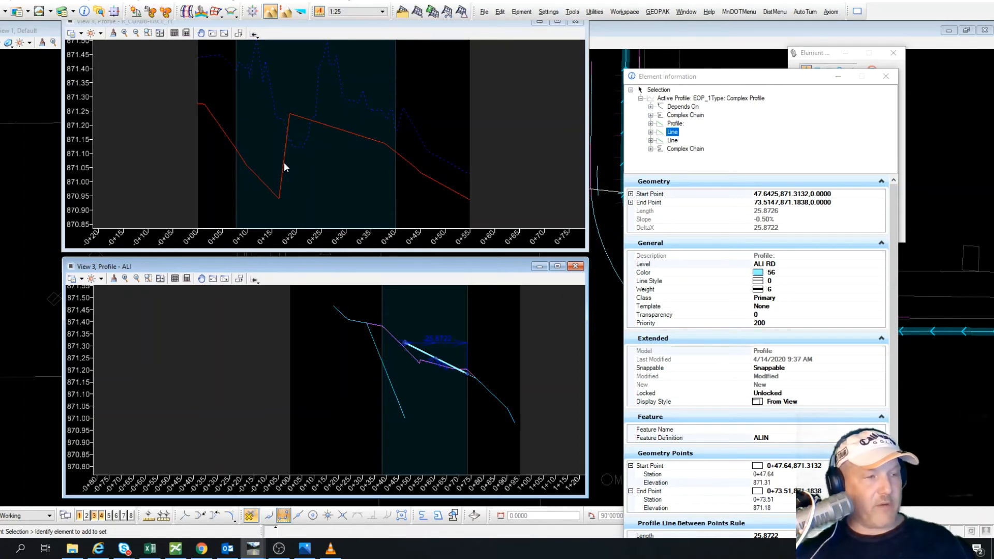
key("ctrl+z")
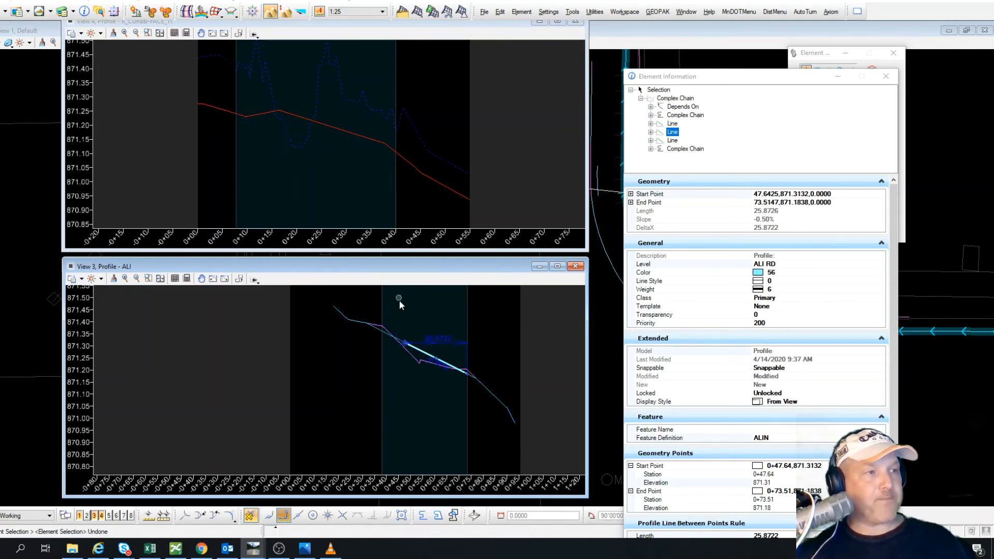
Step: Try setting the third component's start point elevation to 871.29 in Element Information, and undo the change
scroll(429, 348, "up", 2)
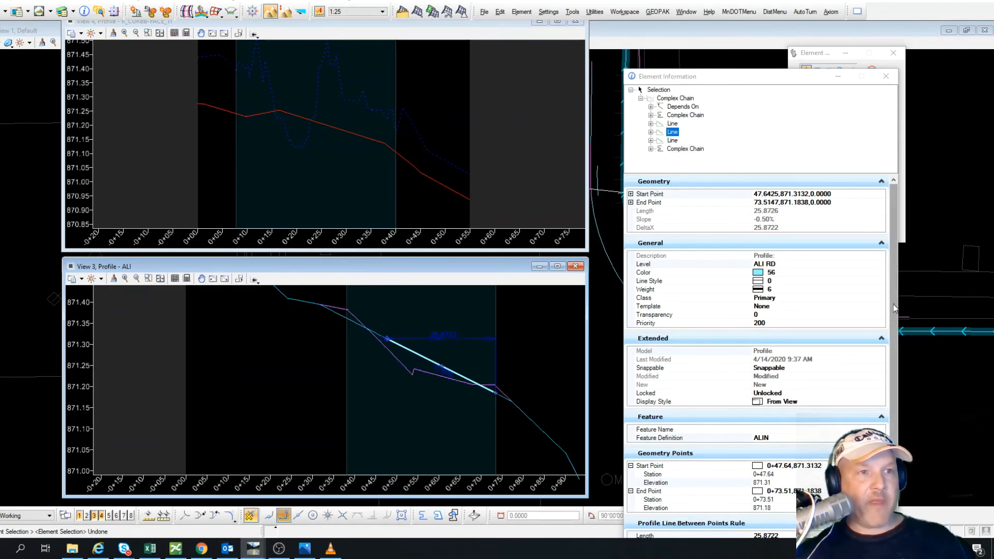
scroll(798, 329, "down", 1)
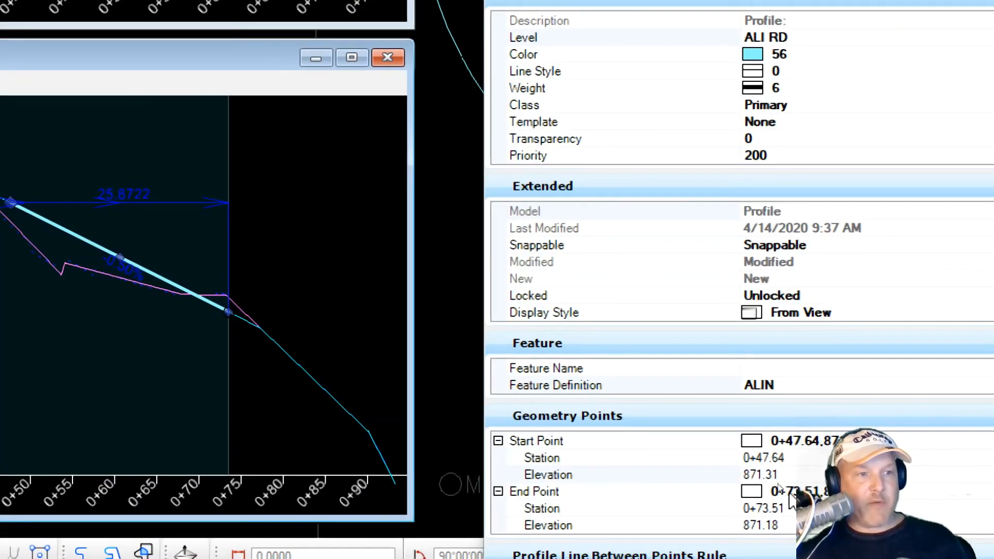
left_click(768, 475)
left_click_drag(785, 477, 767, 476)
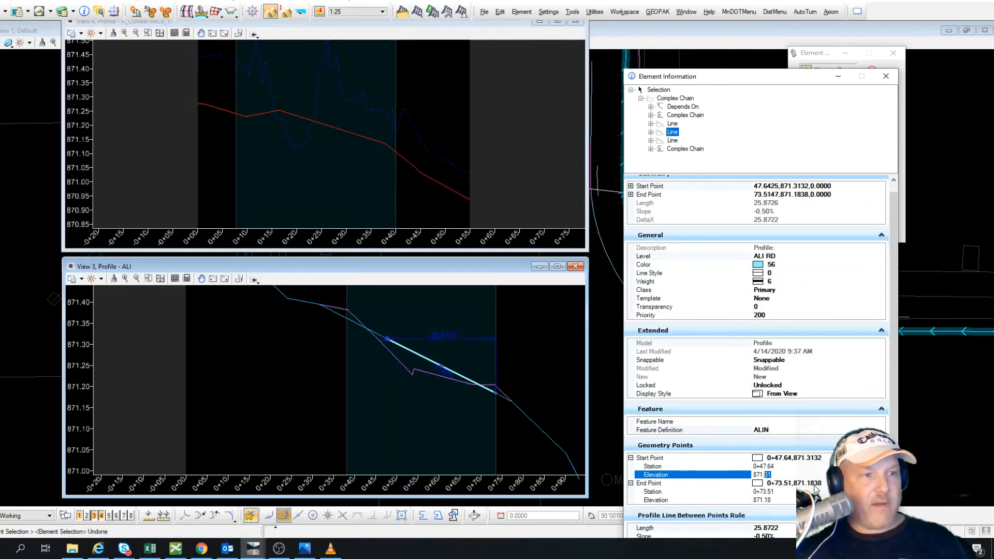
type("29")
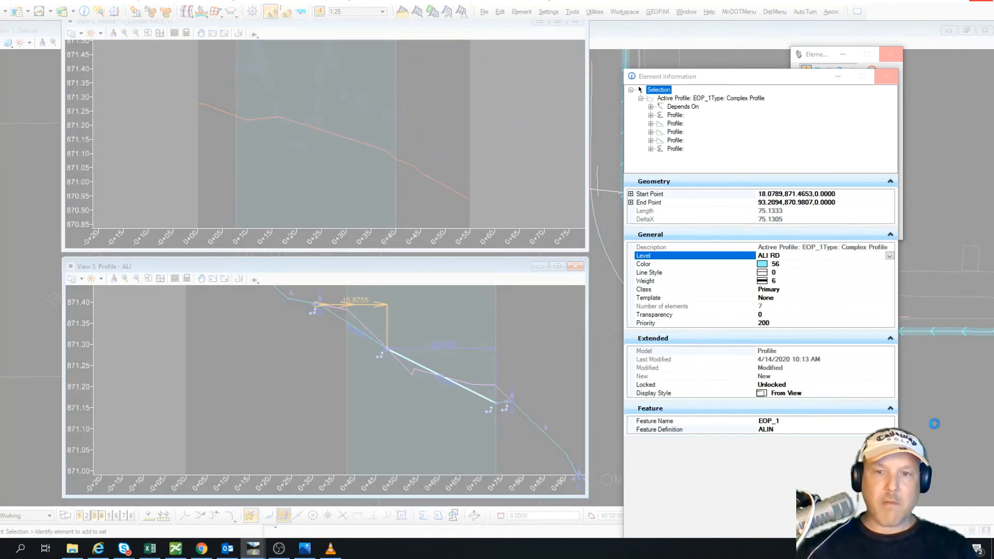
key("alt+Tab")
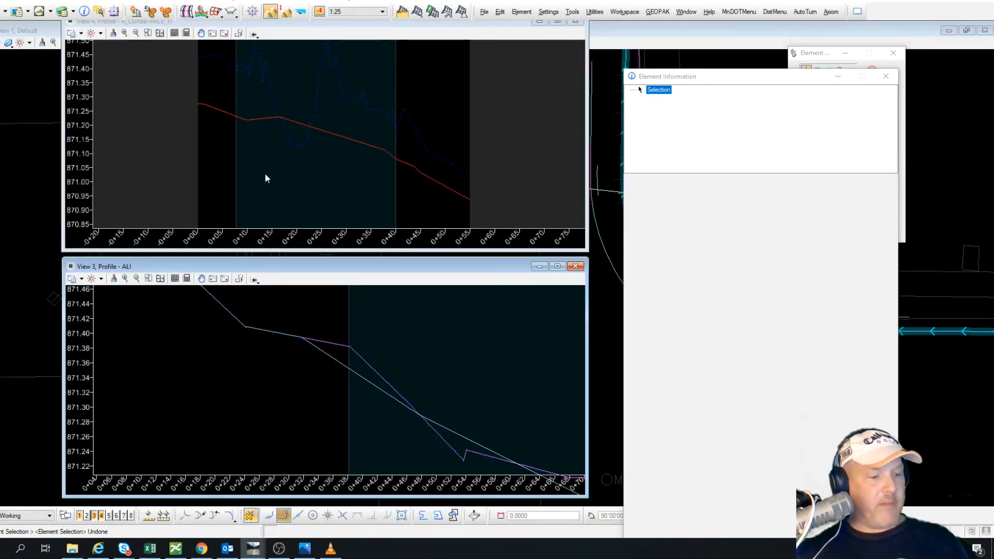
key("ctrl+z")
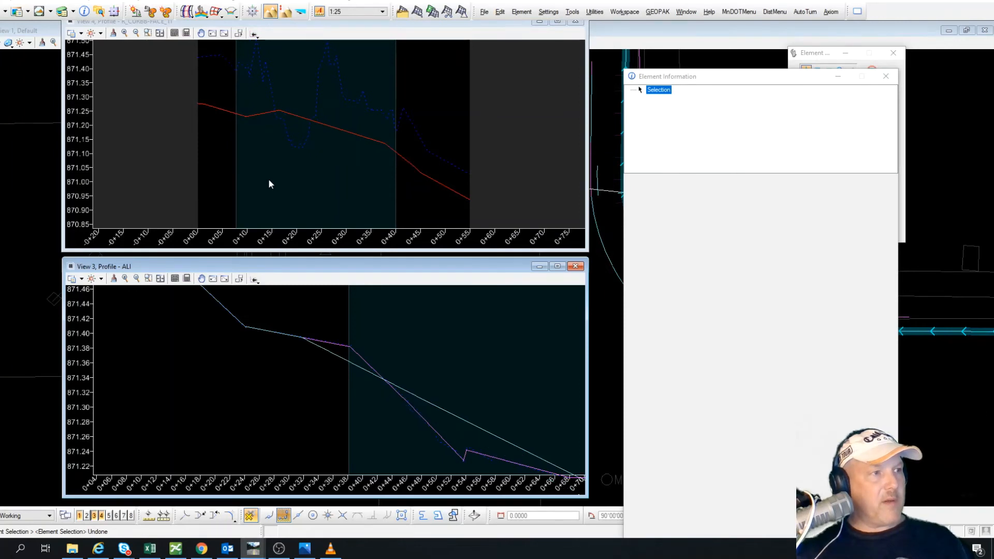
Step: Reselect EOP_1 in View 3, expand its component profiles in Element Information, and select the third component
scroll(310, 307, "down", 1)
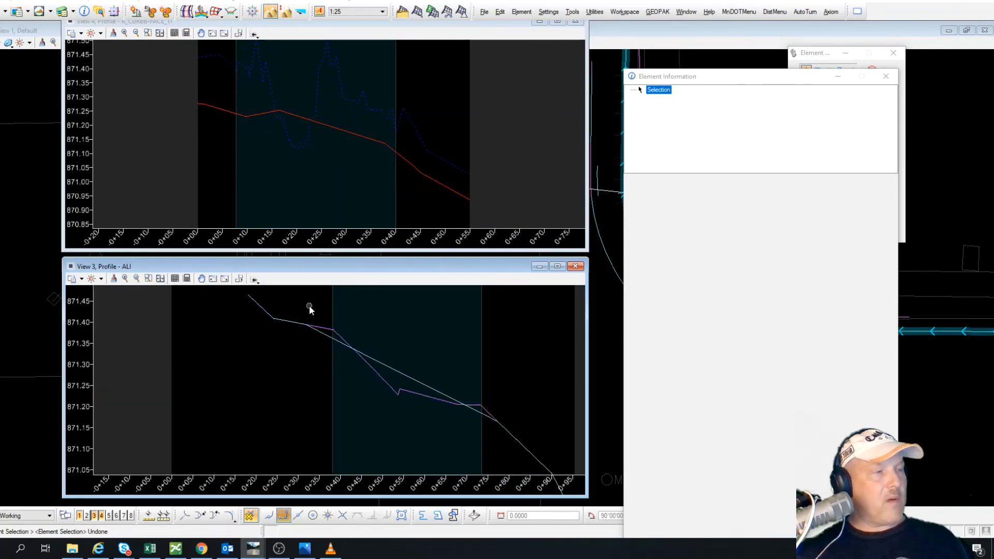
left_click(330, 337)
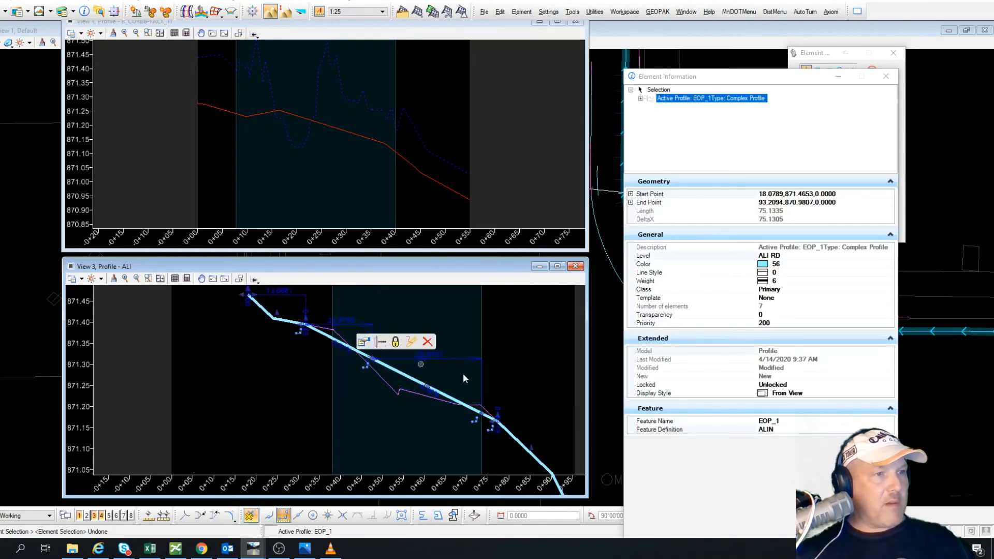
left_click(641, 98)
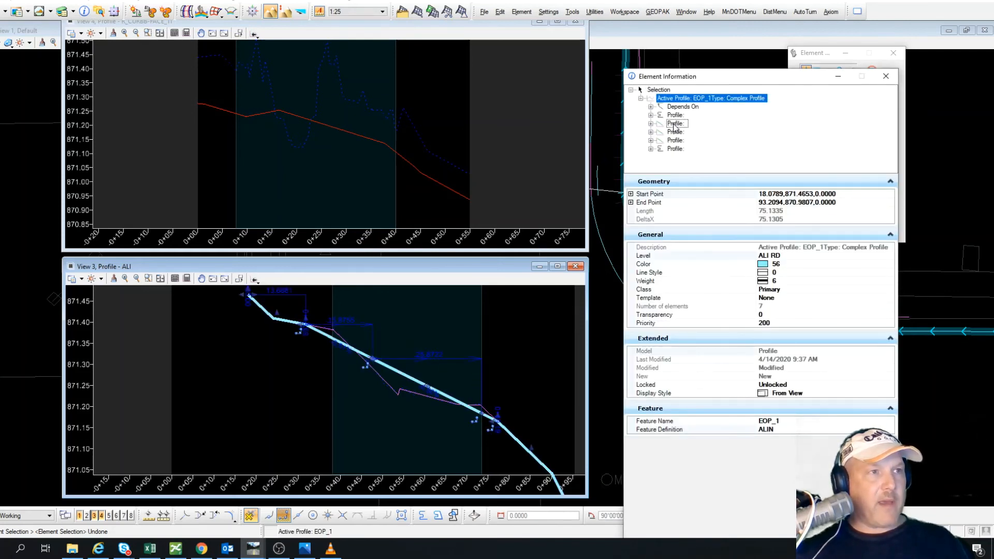
left_click(674, 125)
left_click(675, 132)
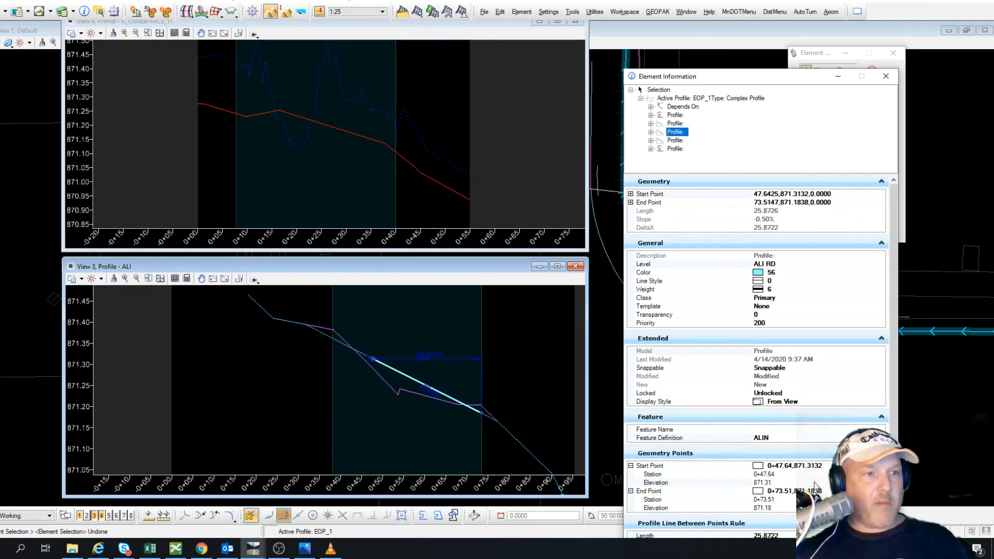
Step: Set the start point elevation of the third component profile to 871.29
scroll(815, 486, "down", 1)
left_click(766, 474)
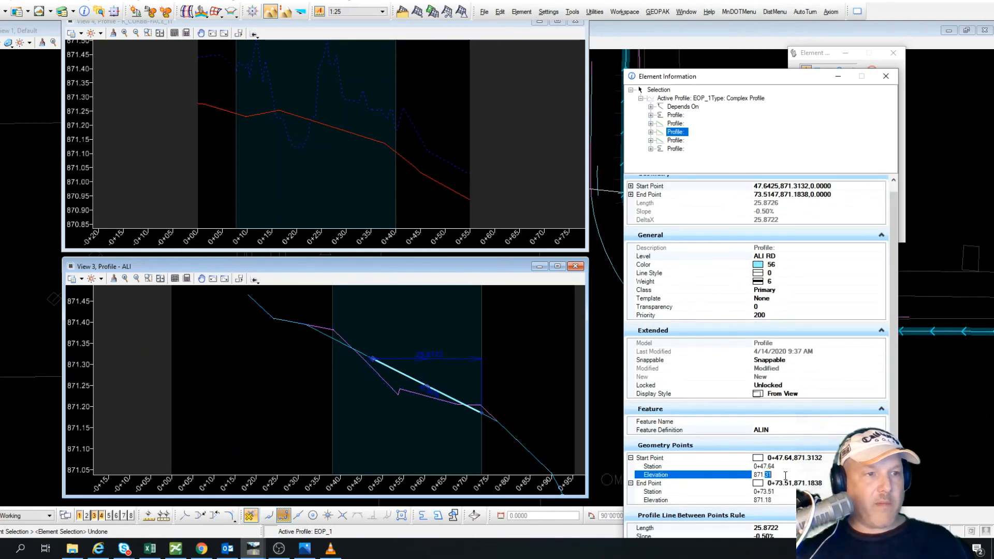
type("29")
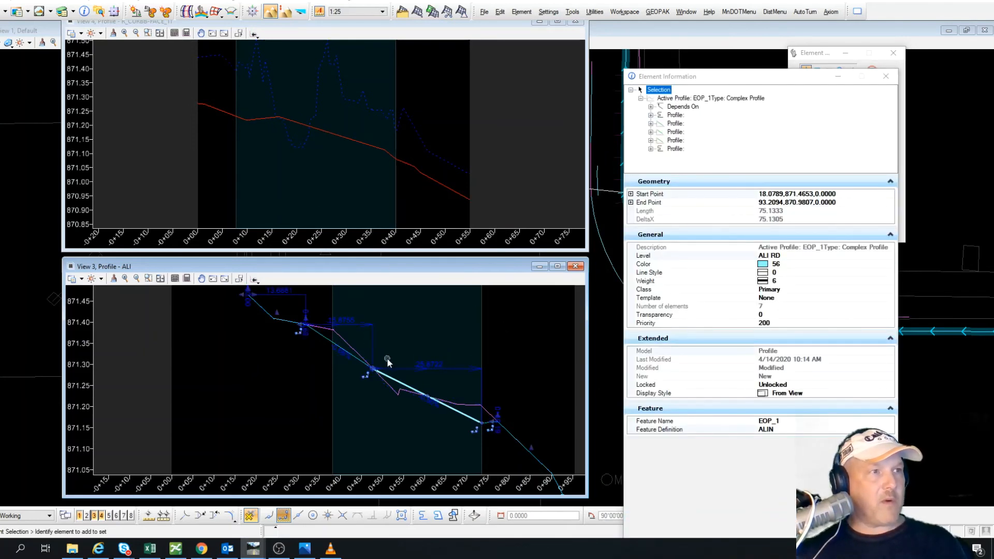
Step: Reselect the third component profile of EOP_1 and set its start point elevation to 871.28
left_click(675, 132)
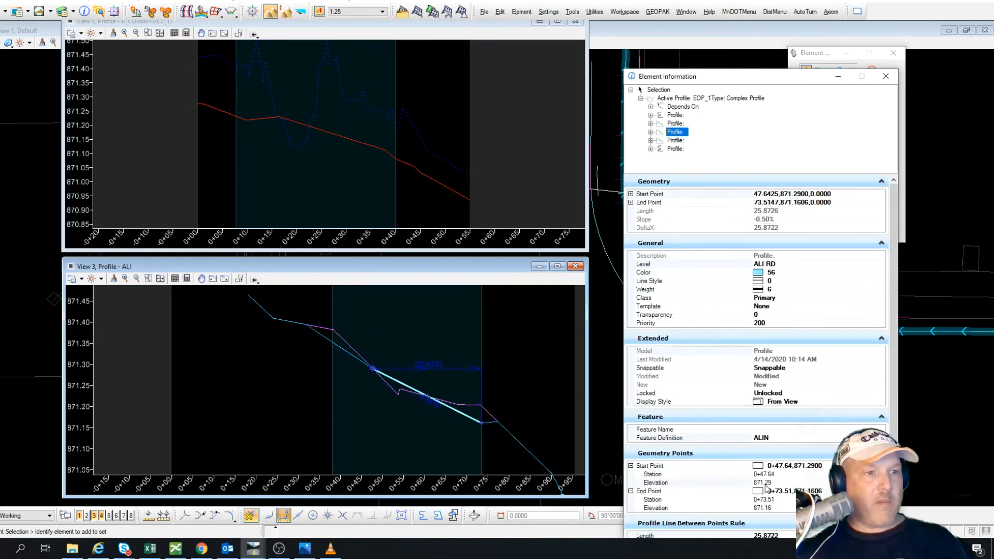
left_click_drag(768, 482, 782, 483)
type("8")
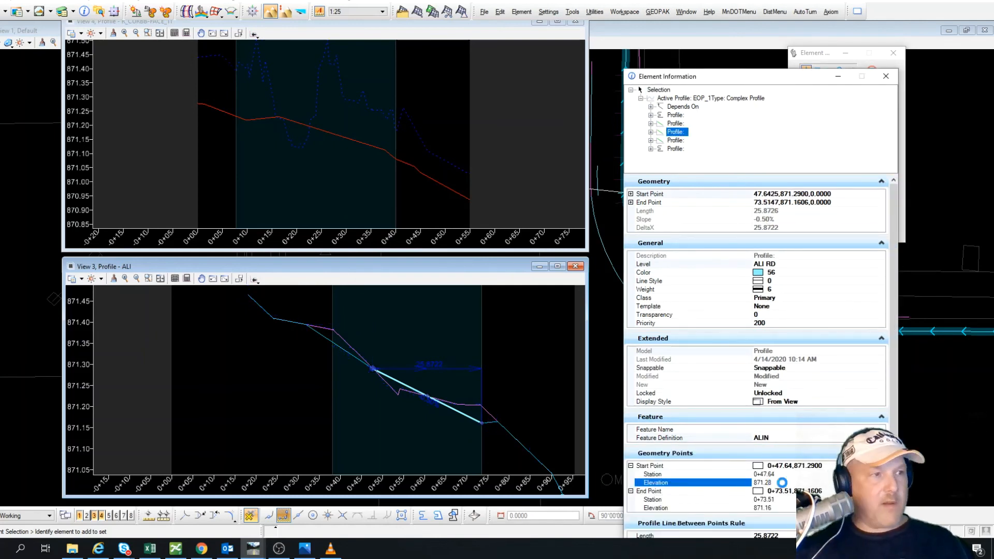
key("Return")
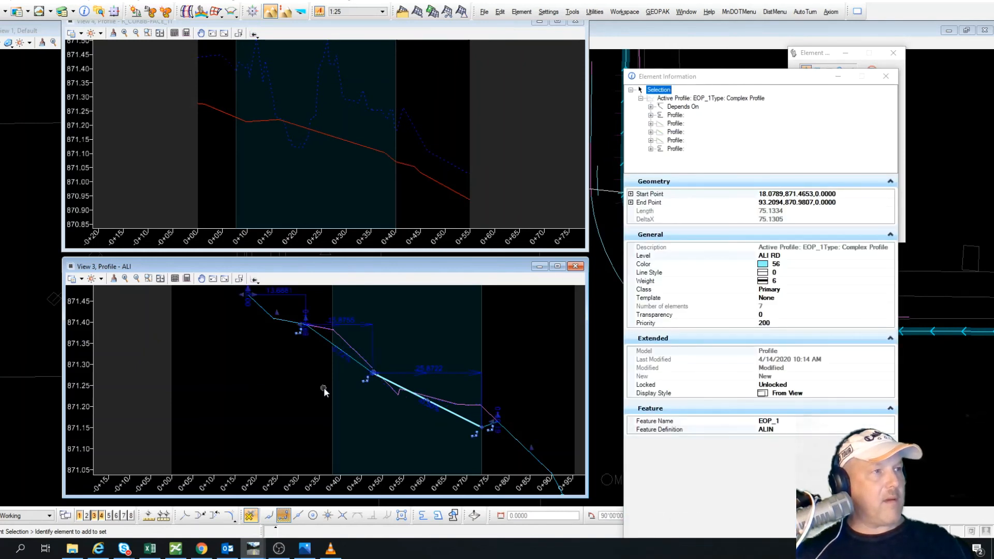
Step: Move the fourth component's end point down the fifth component's line to about station 0+79.8, elevation 871.14, in View 3
scroll(517, 445, "up", 3)
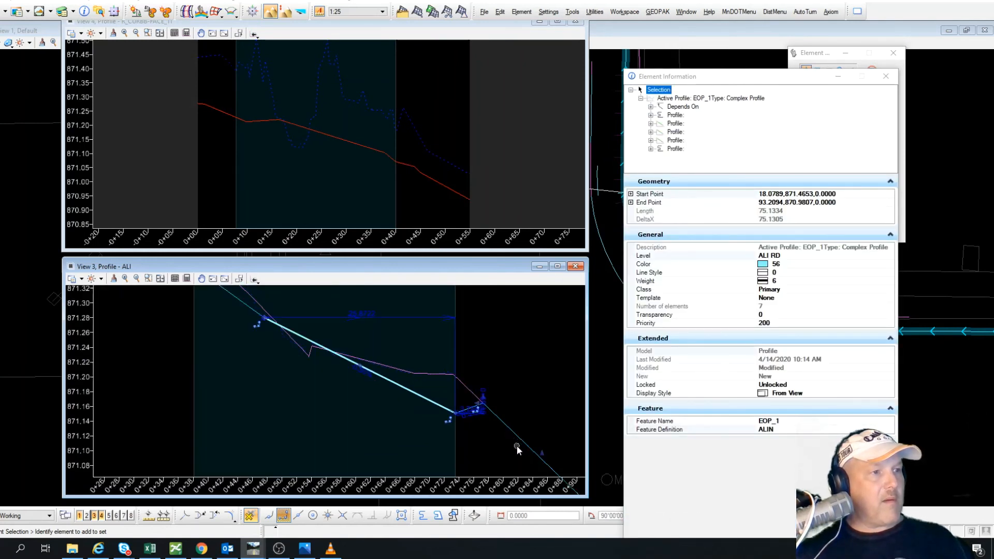
scroll(489, 417, "up", 3)
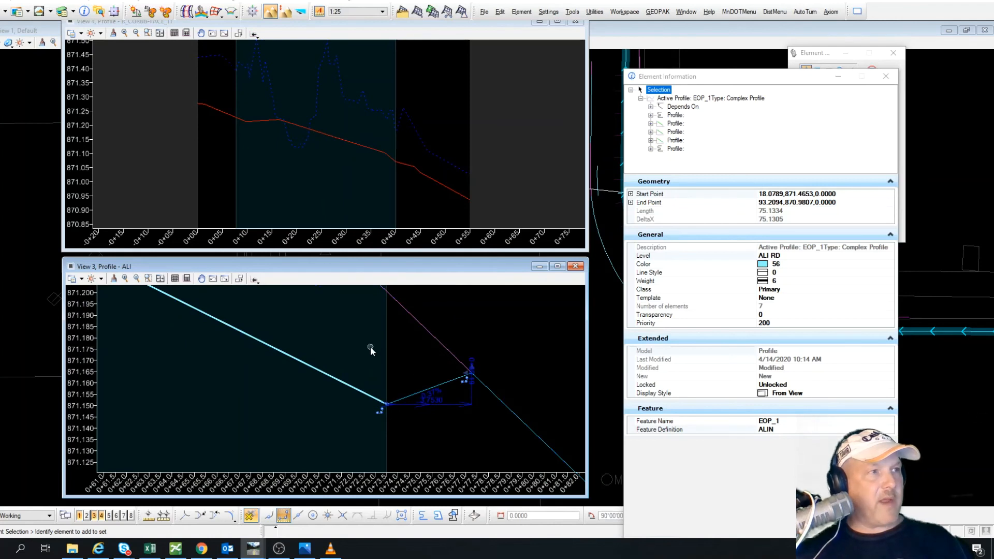
scroll(358, 307, "down", 2)
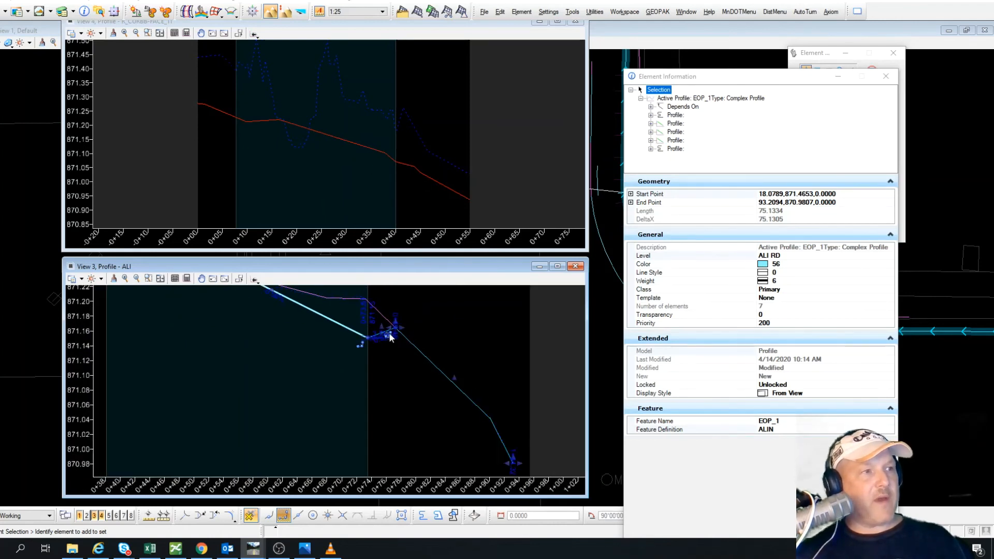
scroll(384, 329, "up", 2)
scroll(427, 398, "down", 3)
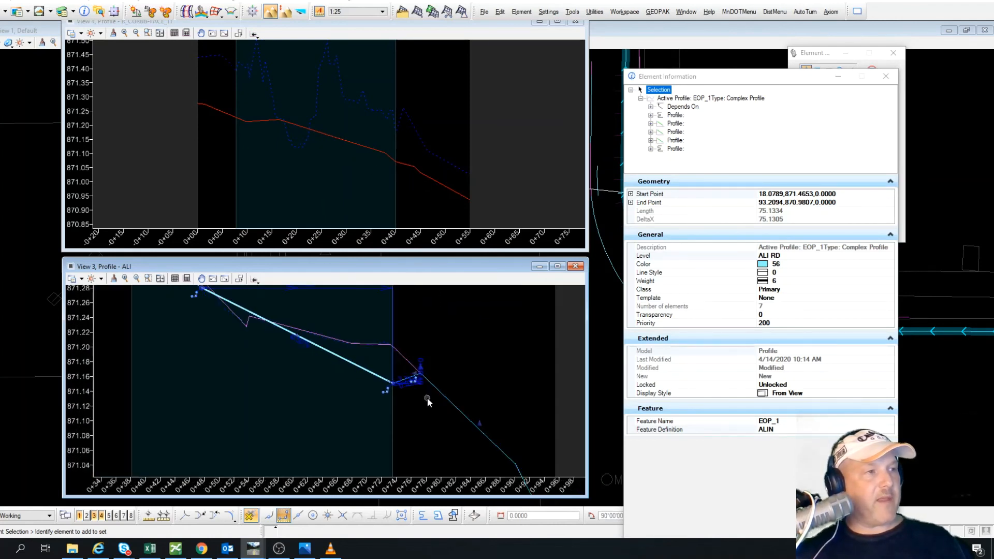
scroll(427, 388, "up", 2)
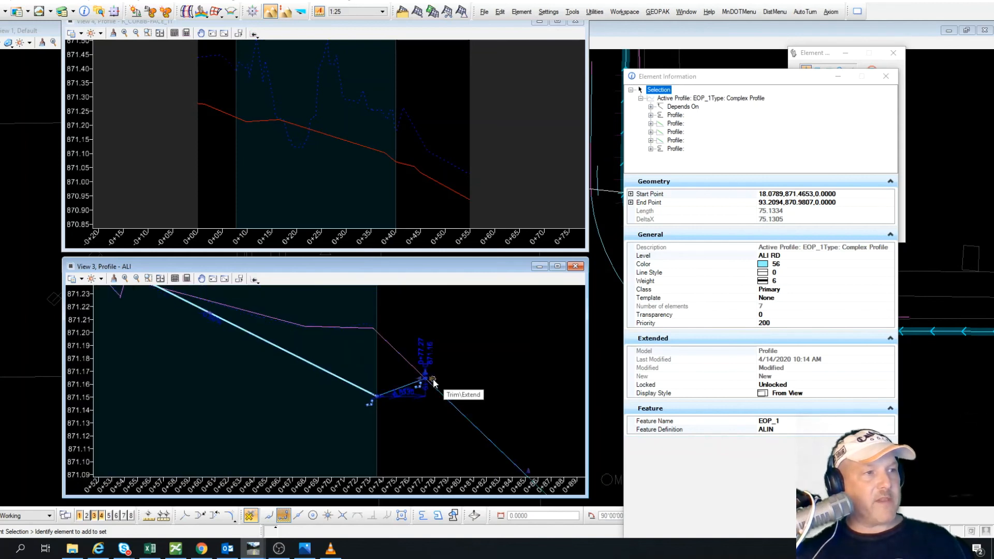
right_click(496, 419)
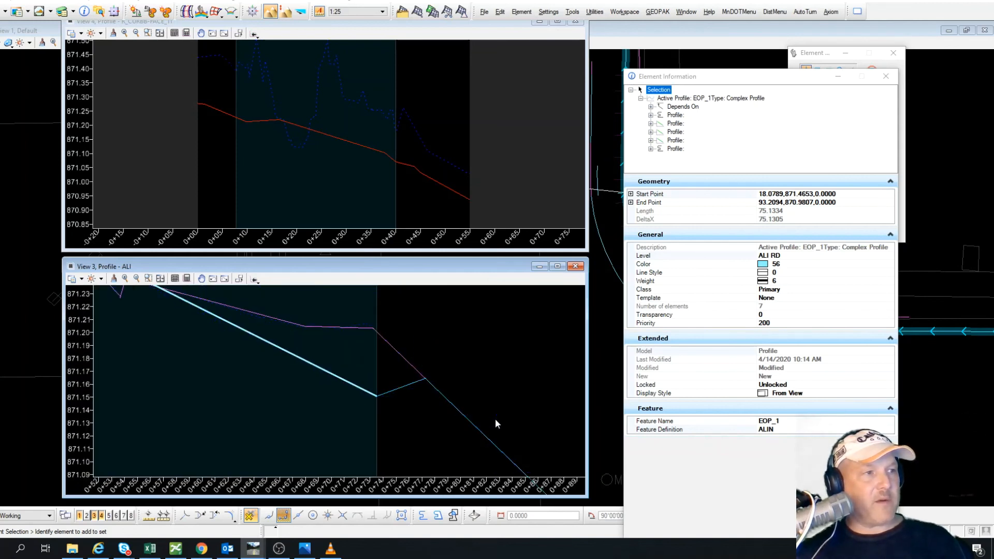
scroll(419, 383, "up", 2)
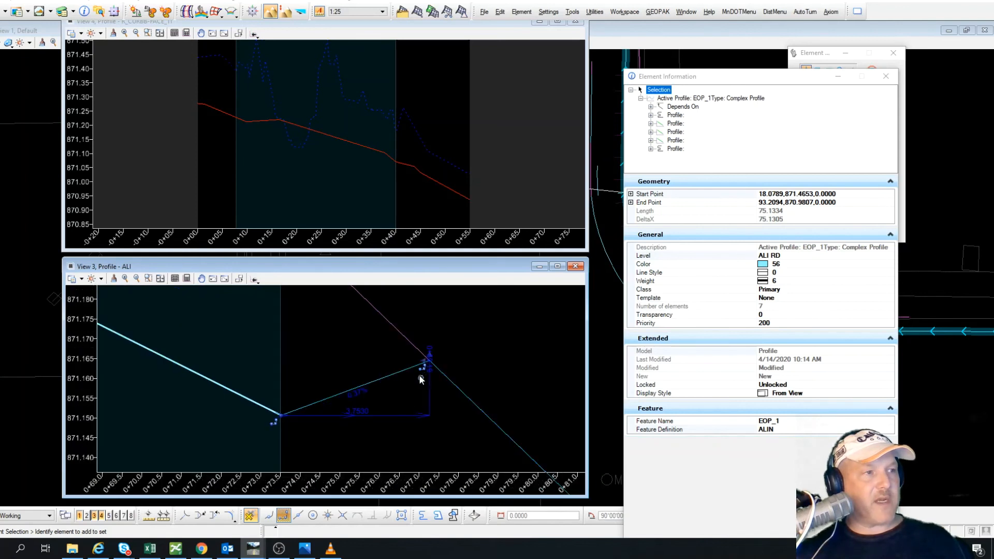
left_click(427, 363)
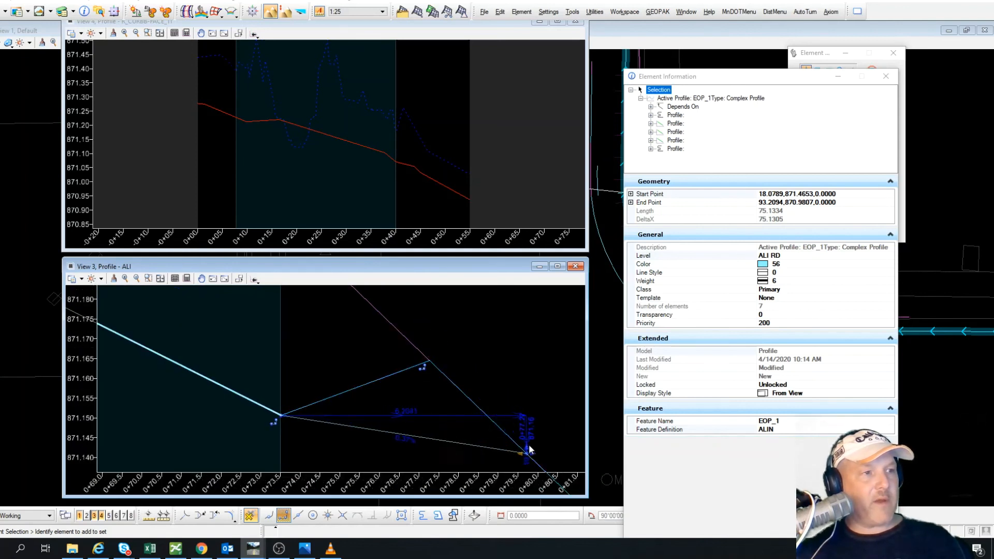
right_click(529, 440)
left_click(454, 343)
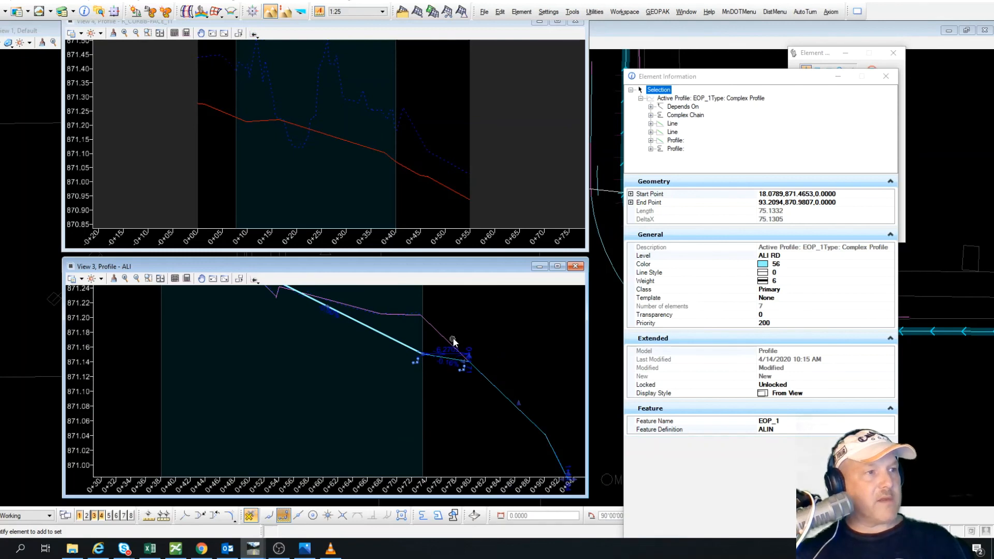
scroll(453, 339, "up", 3)
scroll(505, 386, "down", 2)
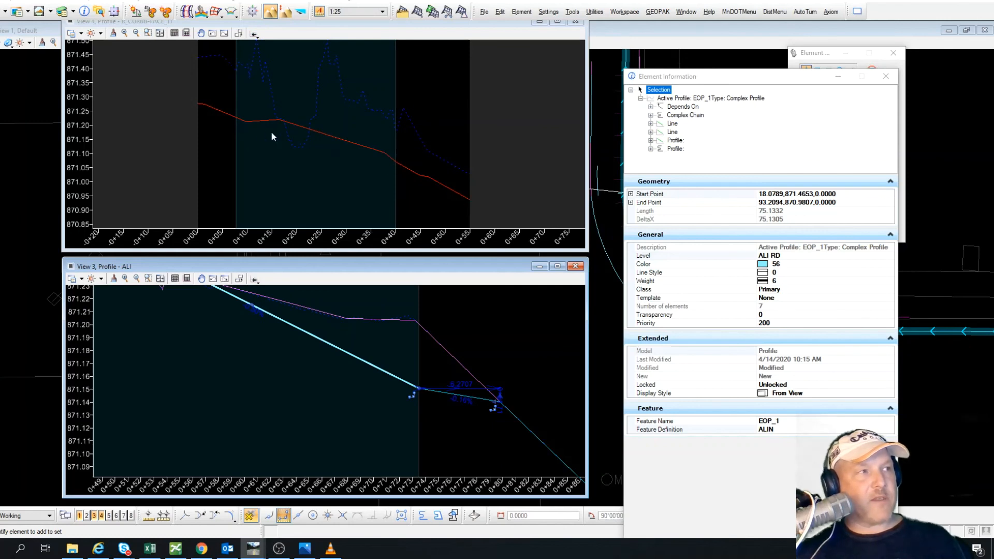
scroll(387, 334, "down", 4)
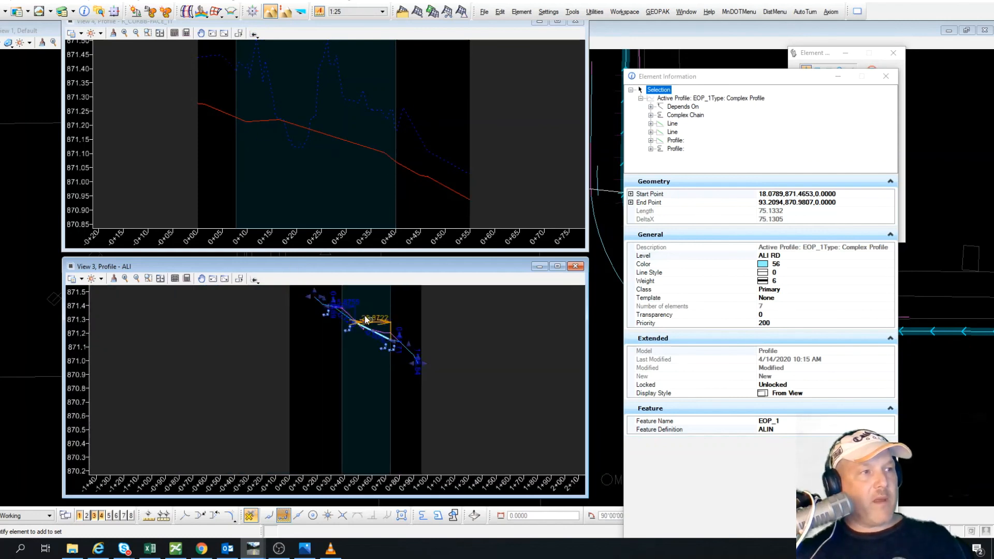
Step: Move the start point of EOP_1's second component profile along the first component's line to about station 0+38.8, elevation 871.38, in View 3
scroll(324, 297, "up", 3)
scroll(324, 297, "down", 2)
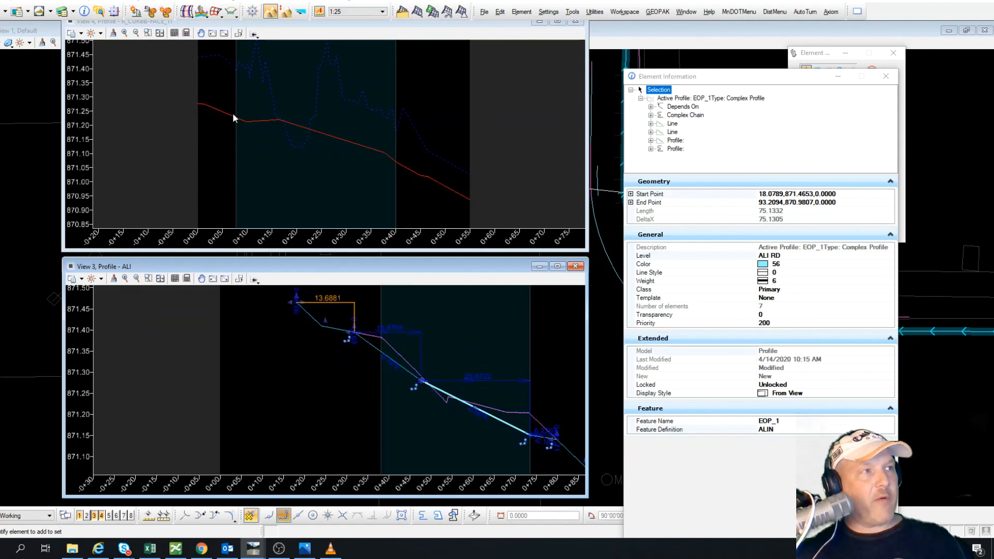
scroll(233, 118, "up", 2)
scroll(302, 342, "up", 2)
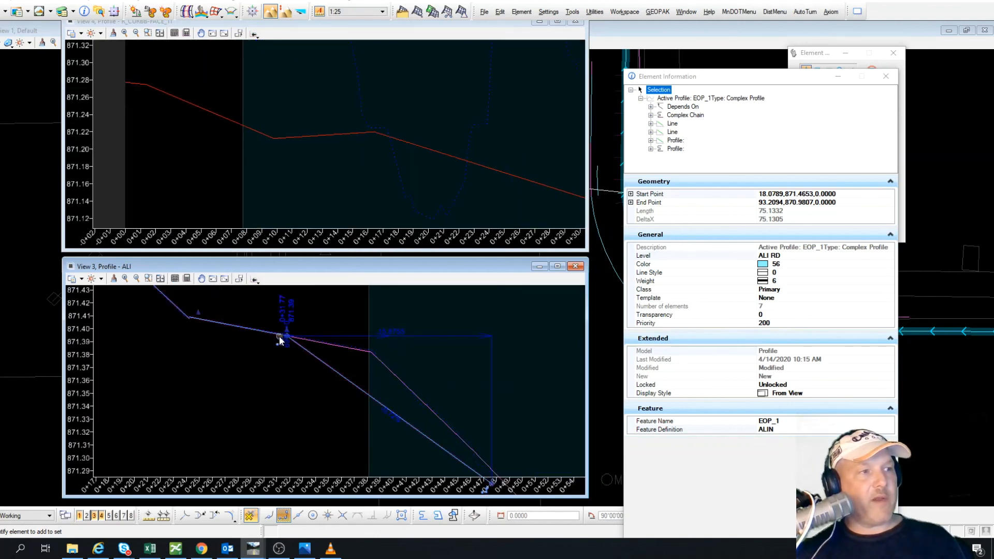
left_click(280, 340)
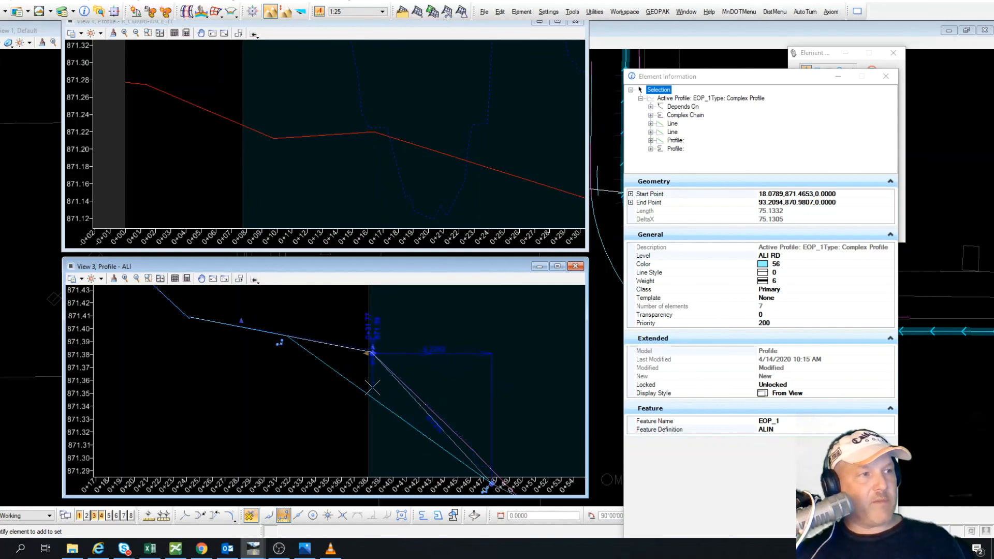
left_click(376, 391)
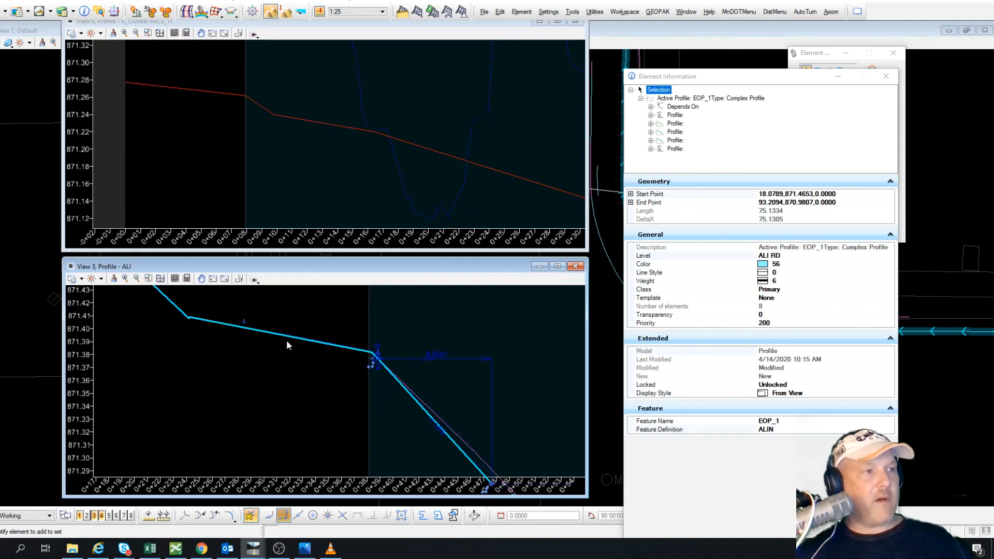
Step: Examine the adjusted EOP_1 profile in View 3 and the shape of the red curb profile in View 4
scroll(275, 362, "down", 3)
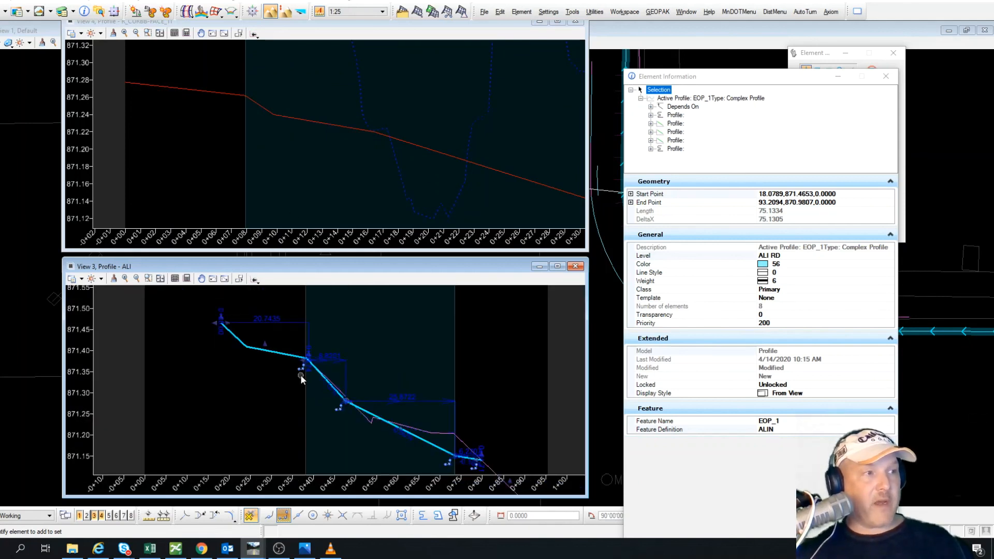
scroll(318, 380, "up", 2)
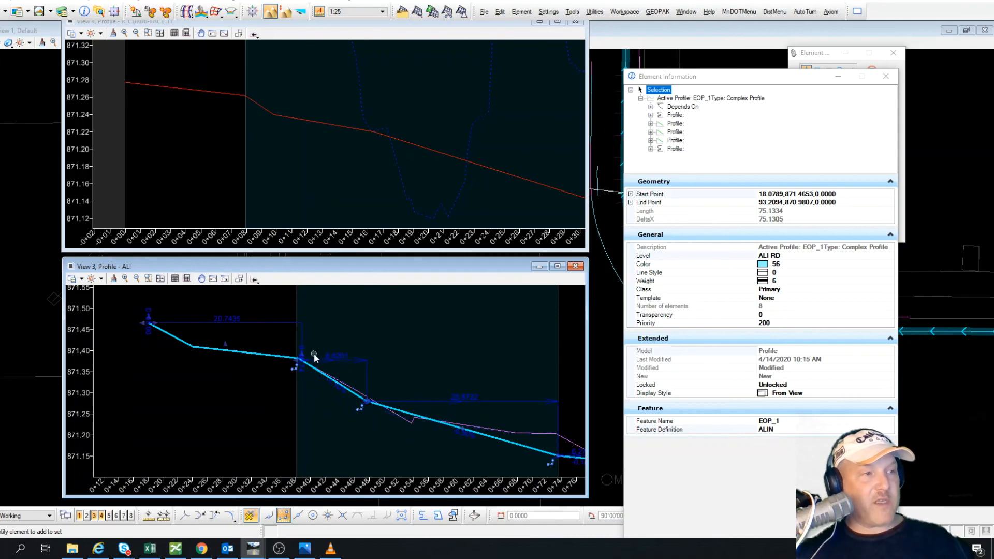
scroll(314, 353, "down", 2)
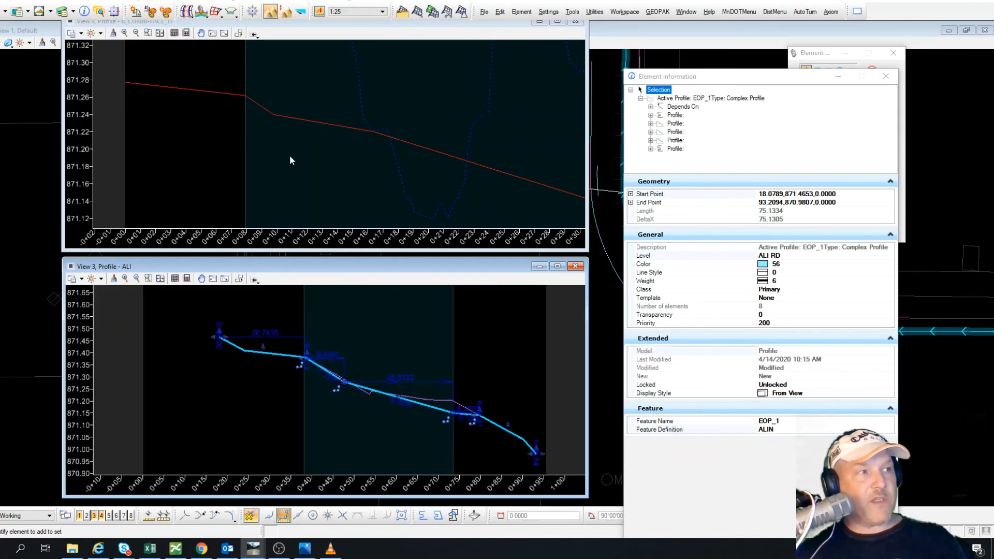
scroll(289, 159, "down", 2)
scroll(285, 145, "down", 2)
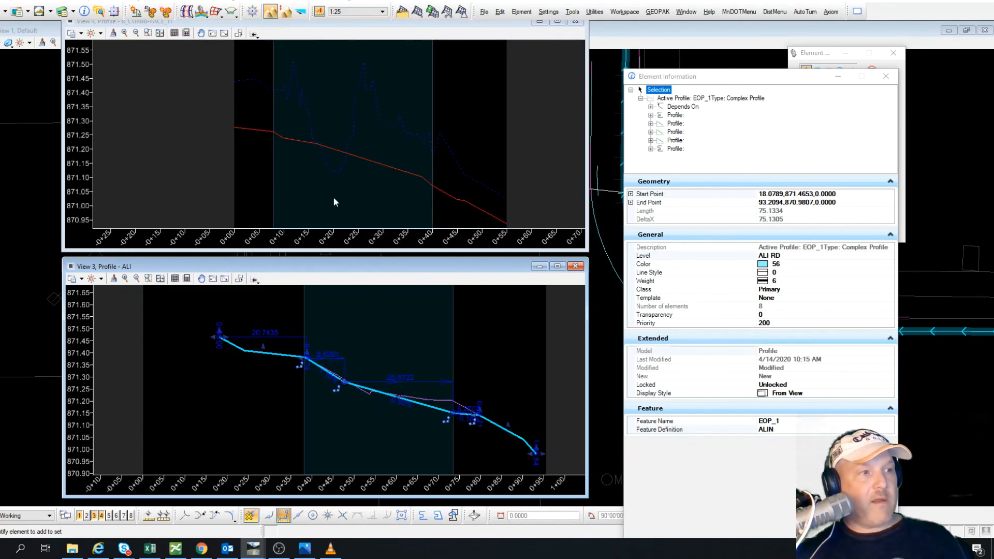
scroll(358, 158, "up", 2)
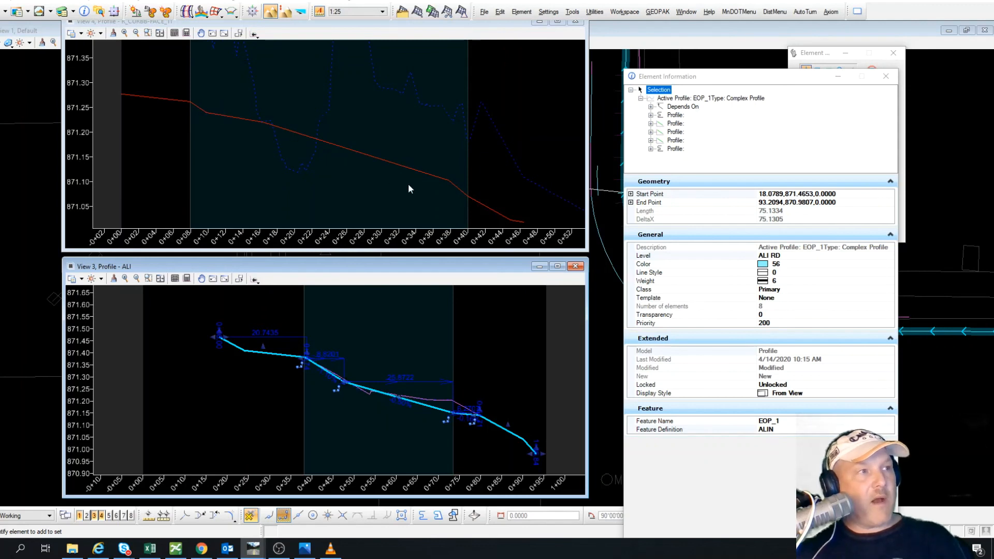
scroll(410, 186, "down", 2)
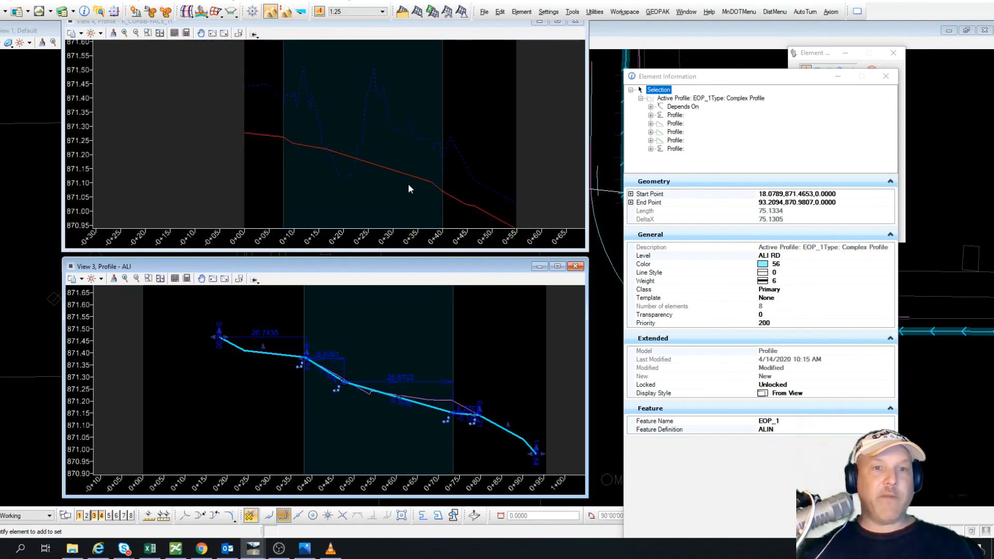